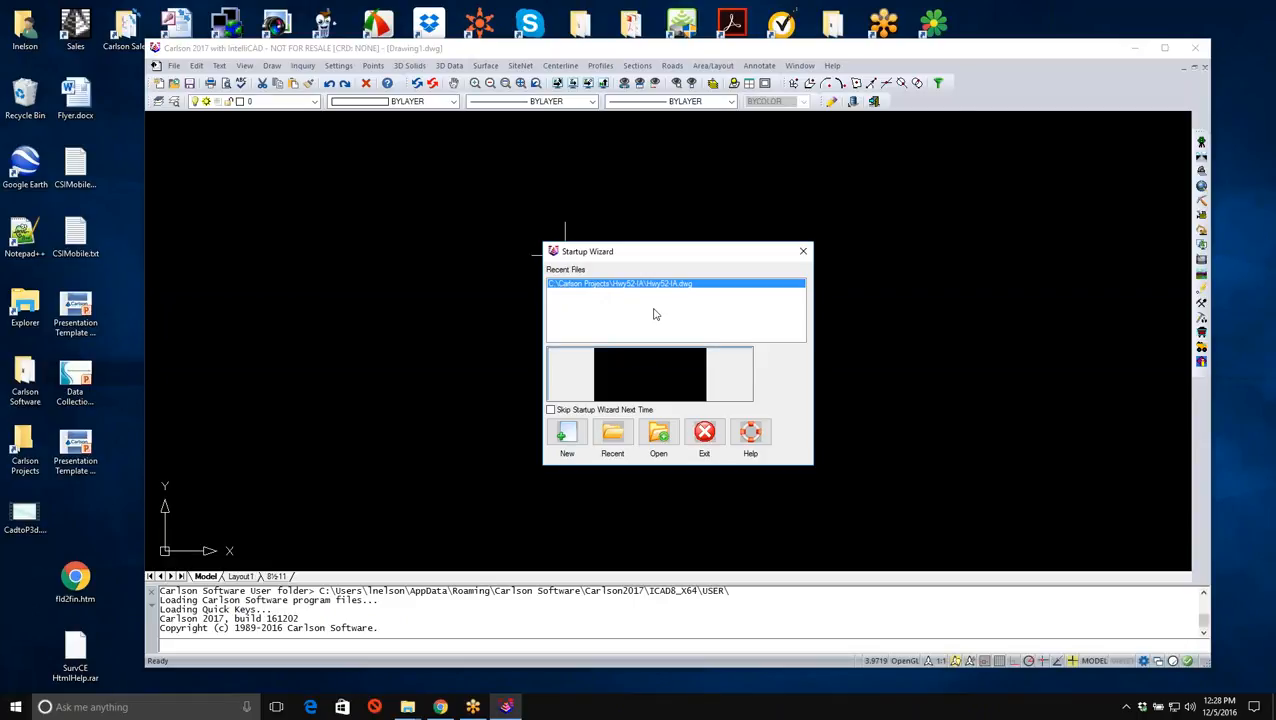
- Open the recent Hwy52-IA.dwg drawing and review the files specified for Process Road Design without running it
click(645, 370)
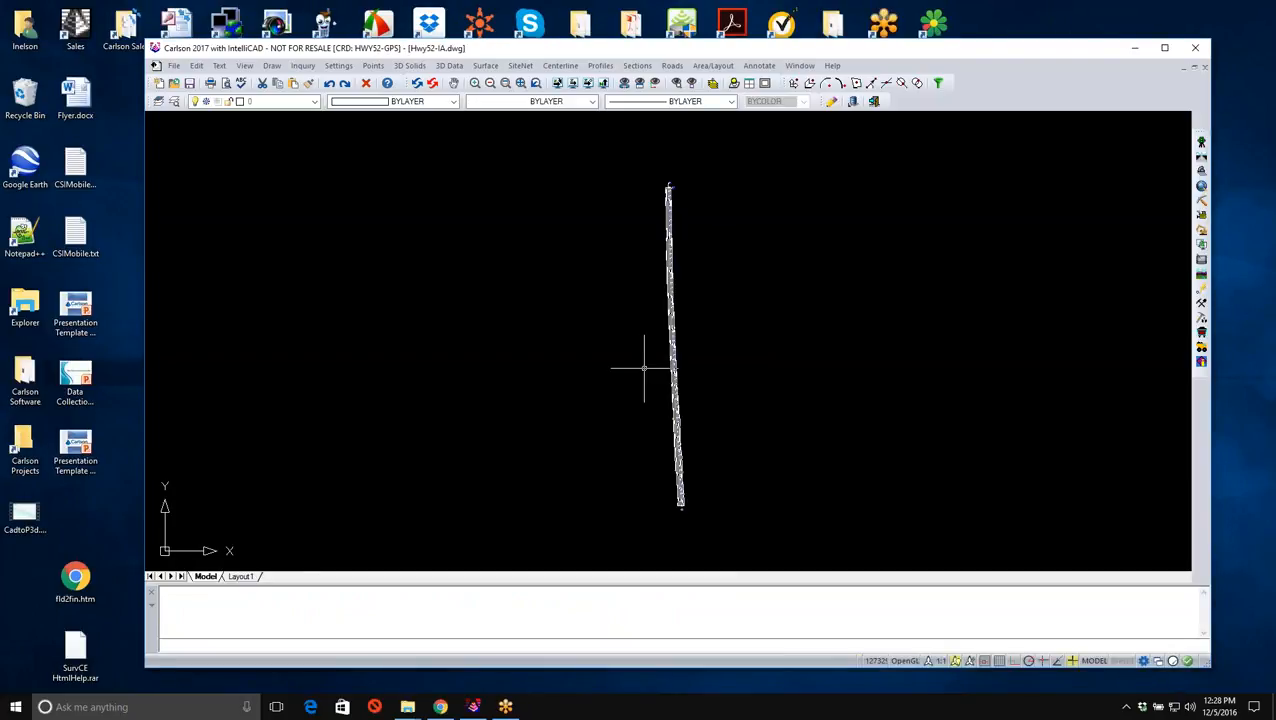
click(674, 66)
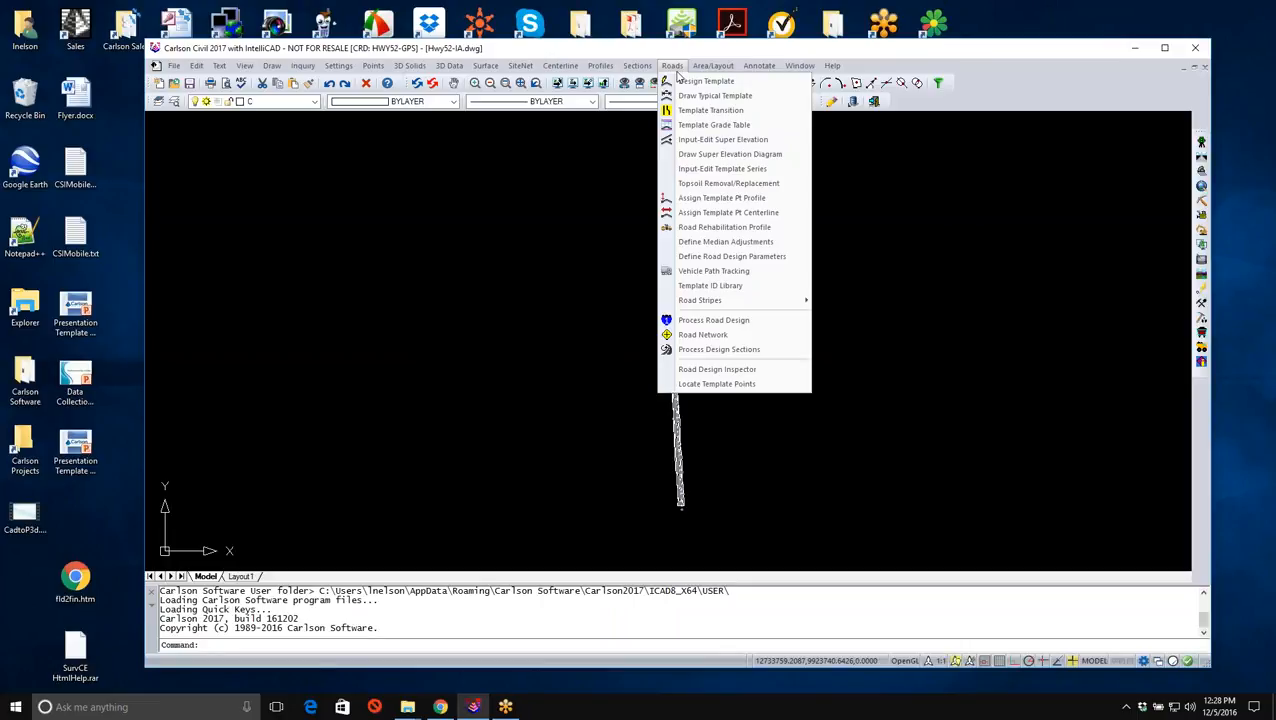
click(693, 319)
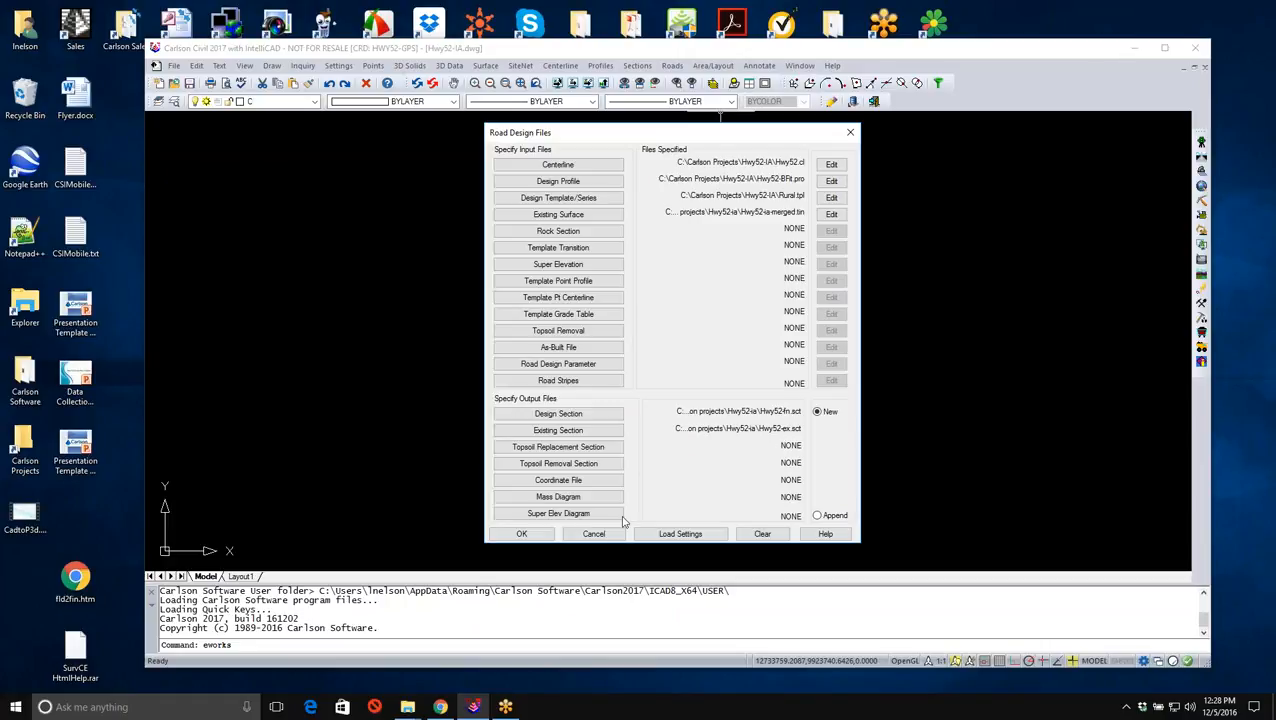
click(594, 533)
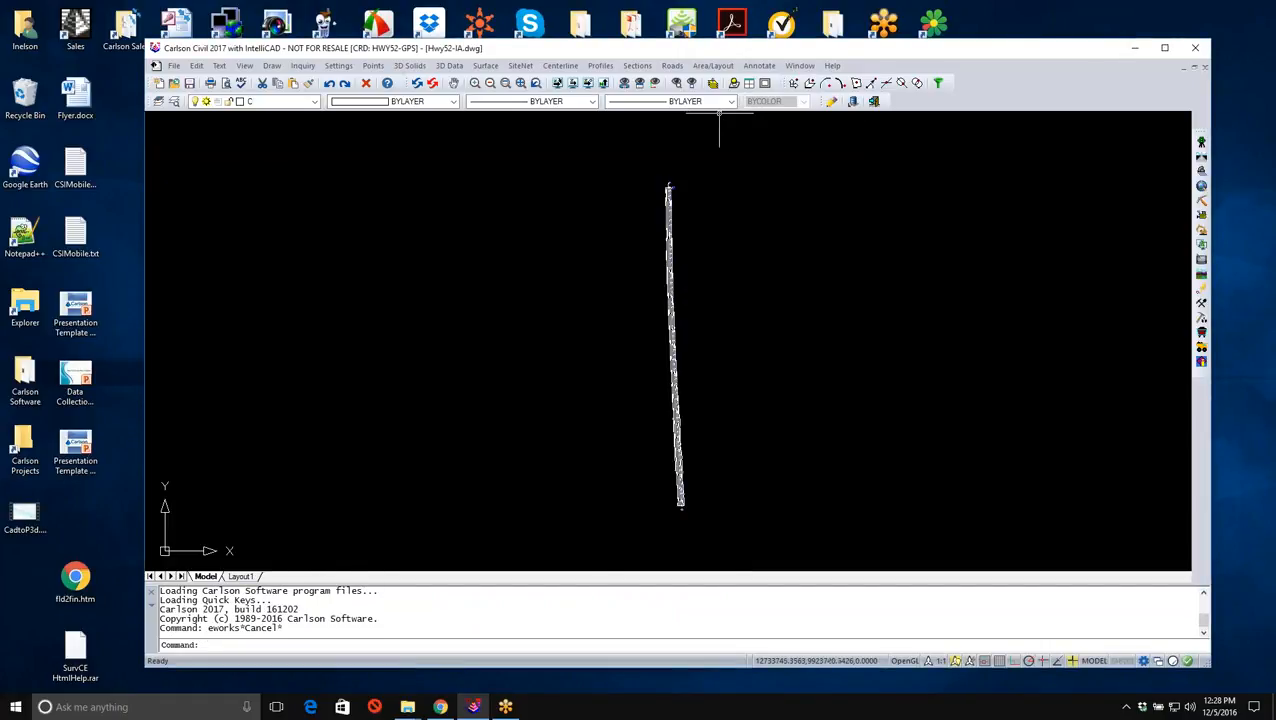
- Load Hwy52-Fn.sct for section editing, with Hwy52-Ex.sct as the reference section file
click(636, 66)
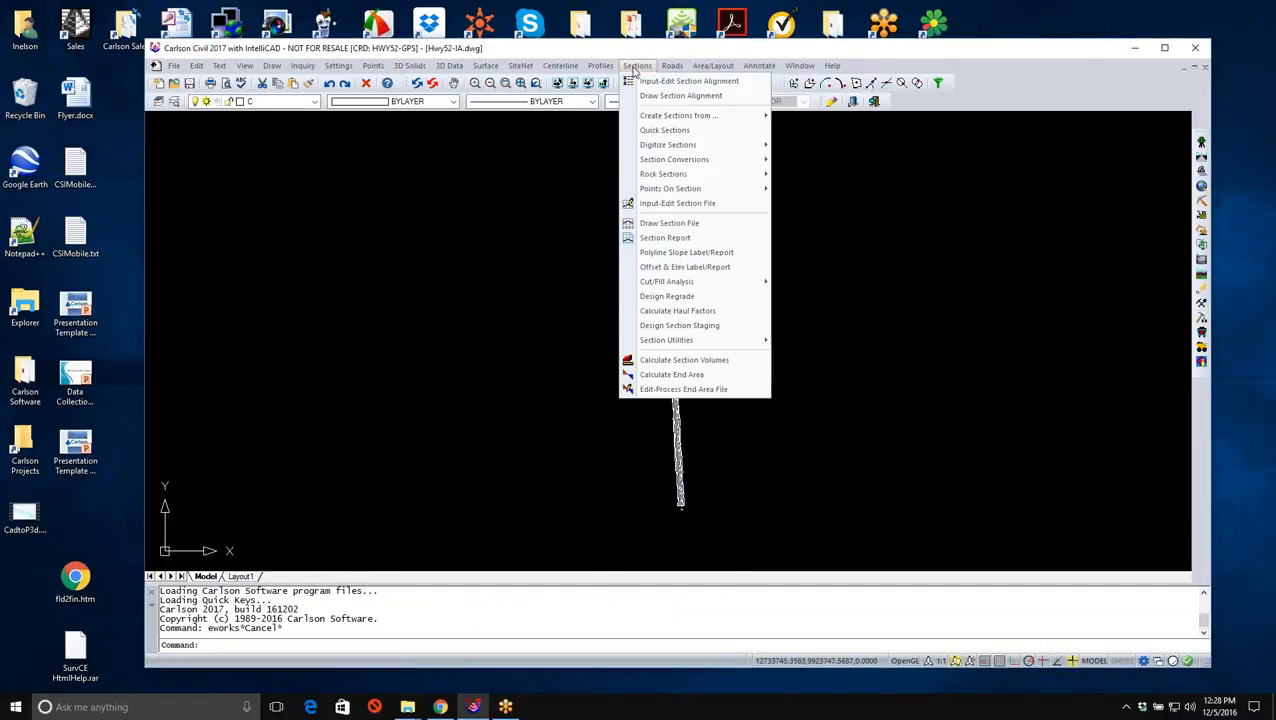
click(699, 207)
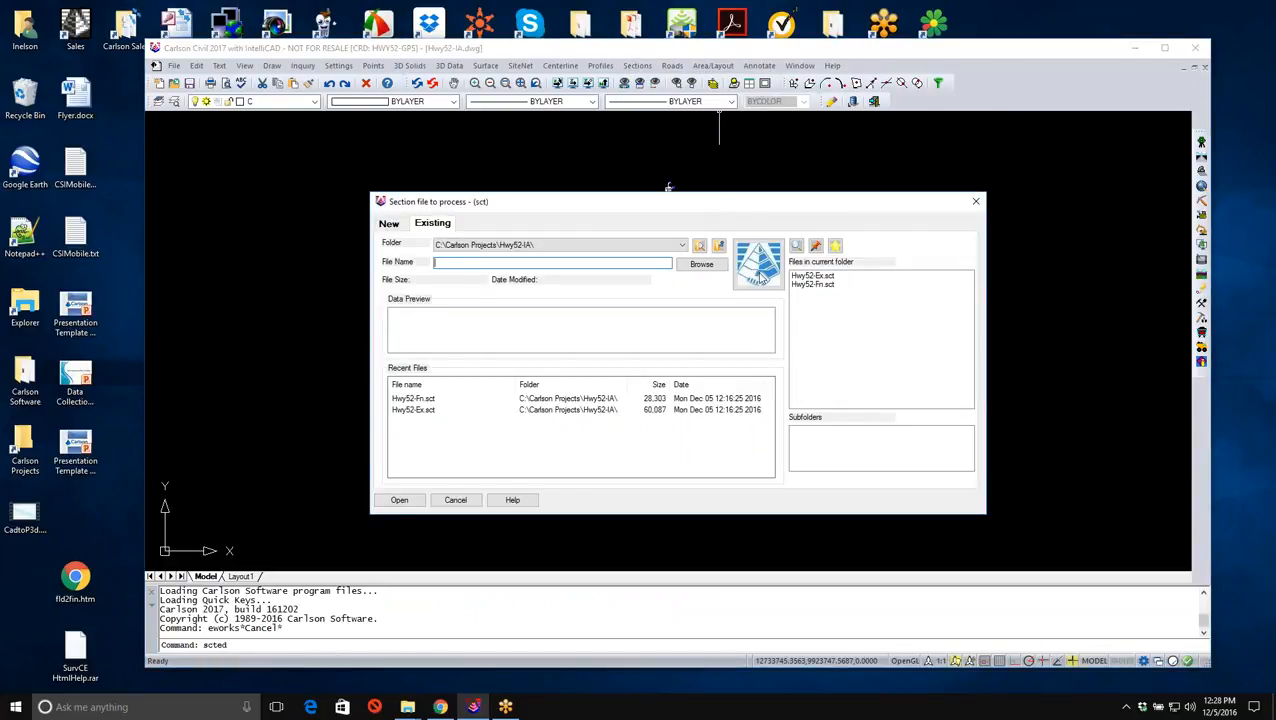
click(812, 285)
click(401, 500)
click(550, 202)
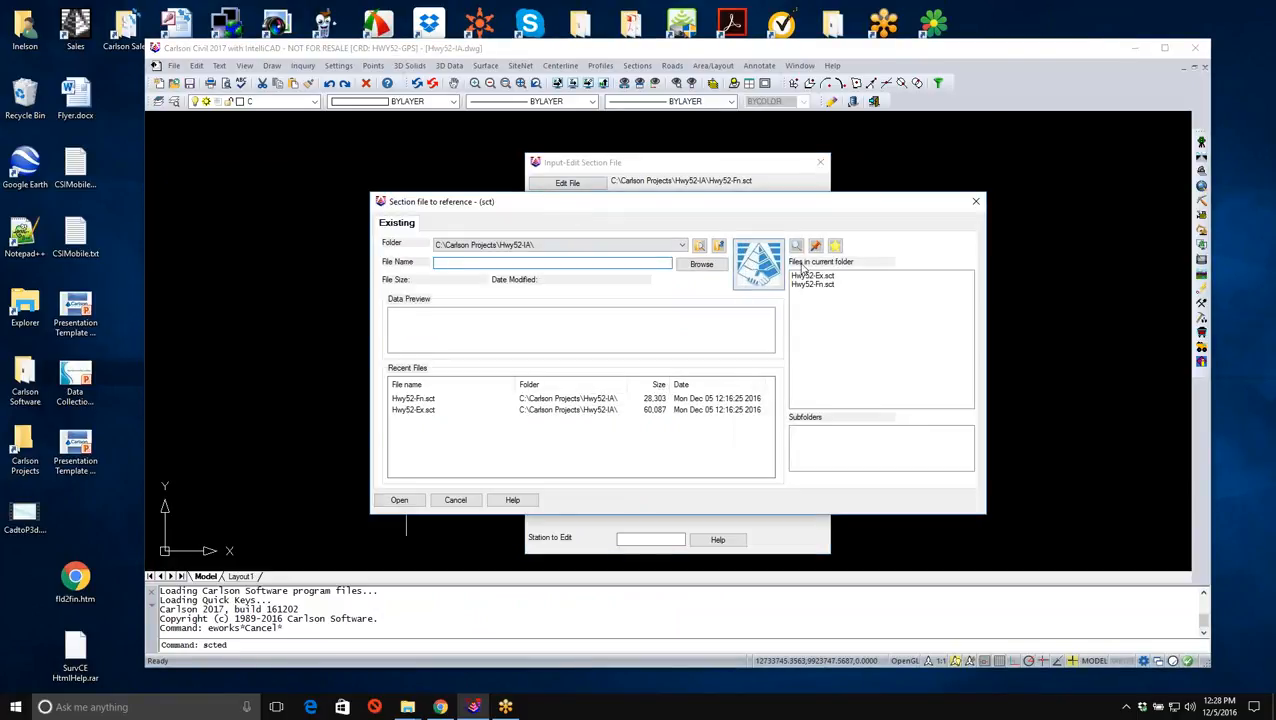
click(812, 275)
click(390, 502)
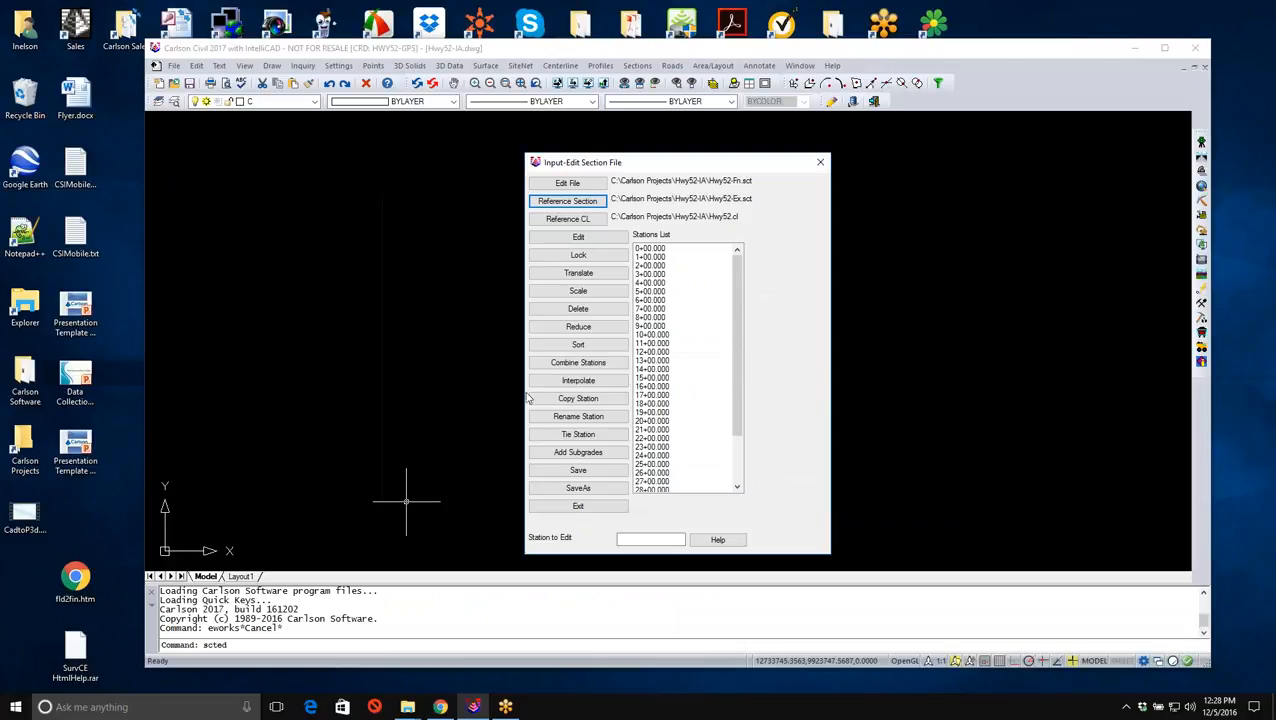
- Examine the design cross sections against the reference sections from station 1+00 through 12+00 and exit the section editor
click(661, 250)
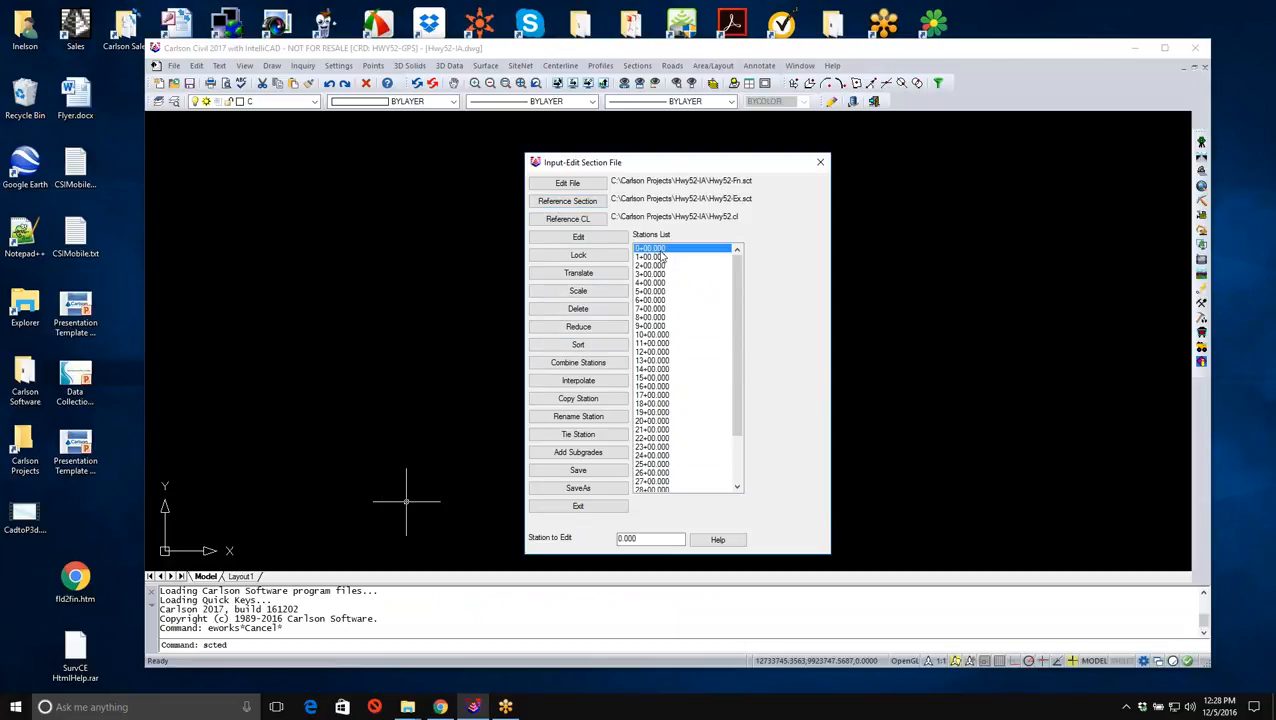
click(661, 257)
click(590, 238)
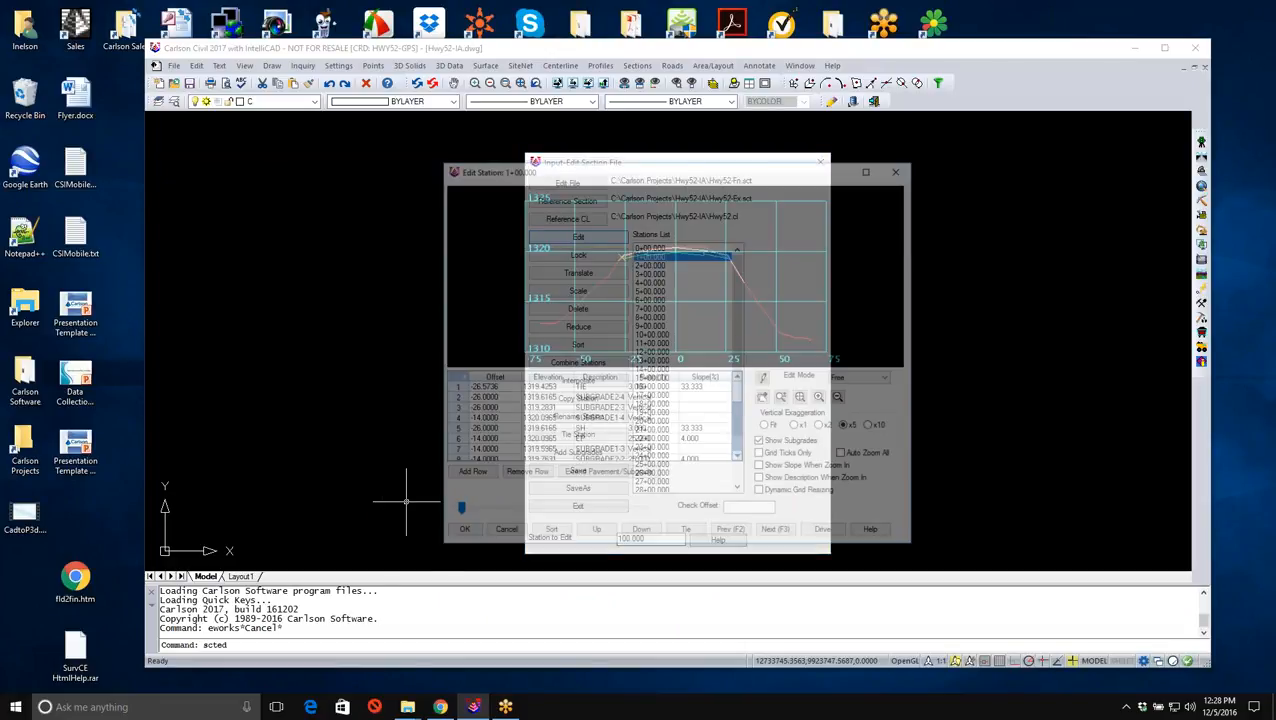
scroll(690, 248, up, 1)
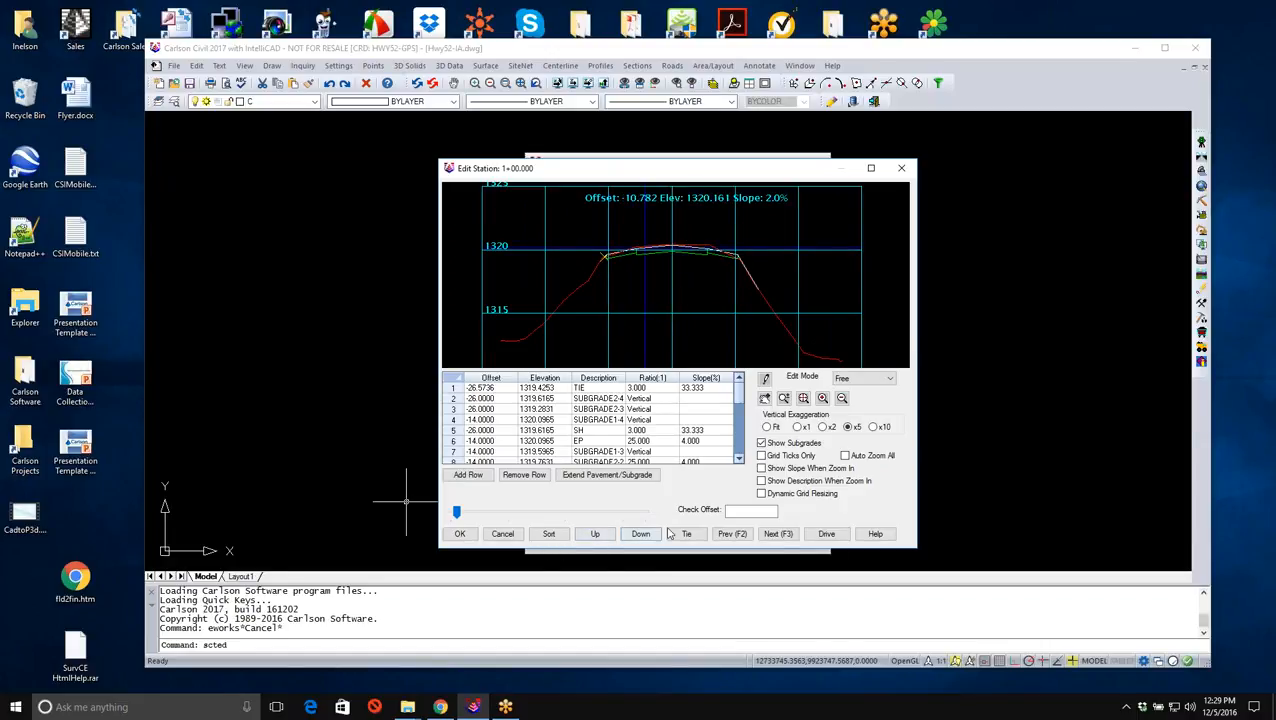
click(770, 535)
click(773, 535)
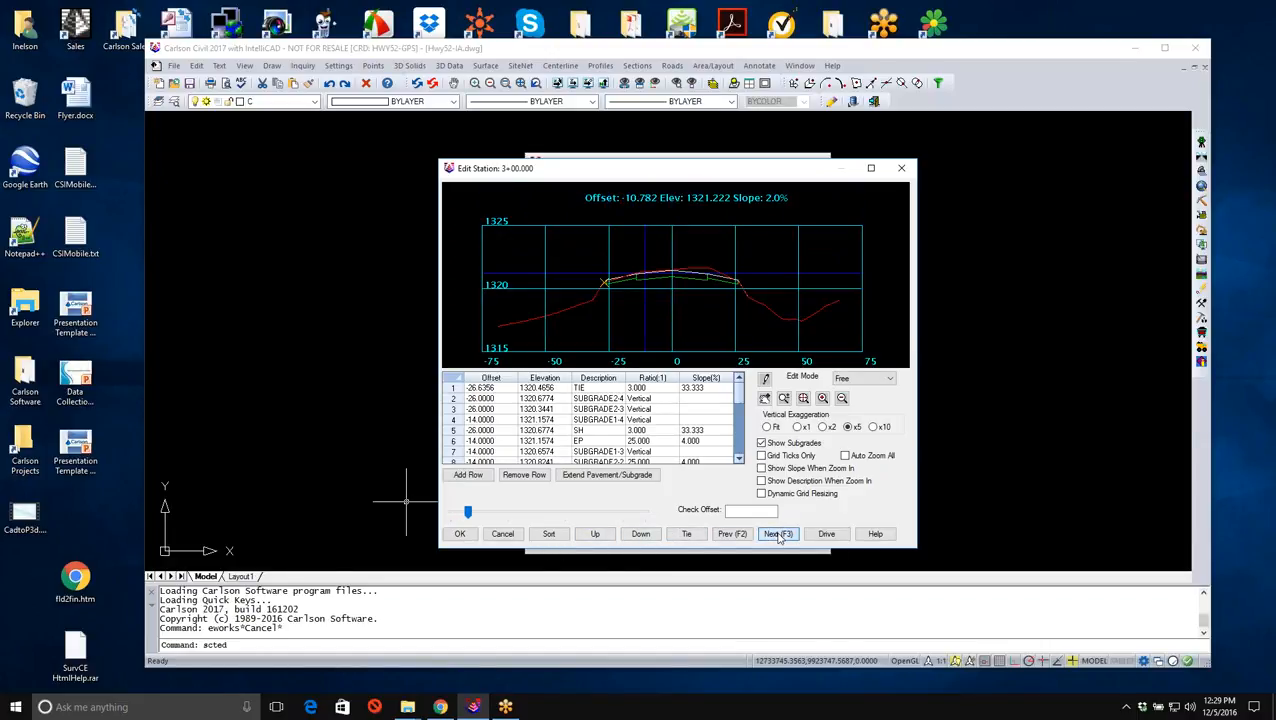
click(777, 536)
click(779, 536)
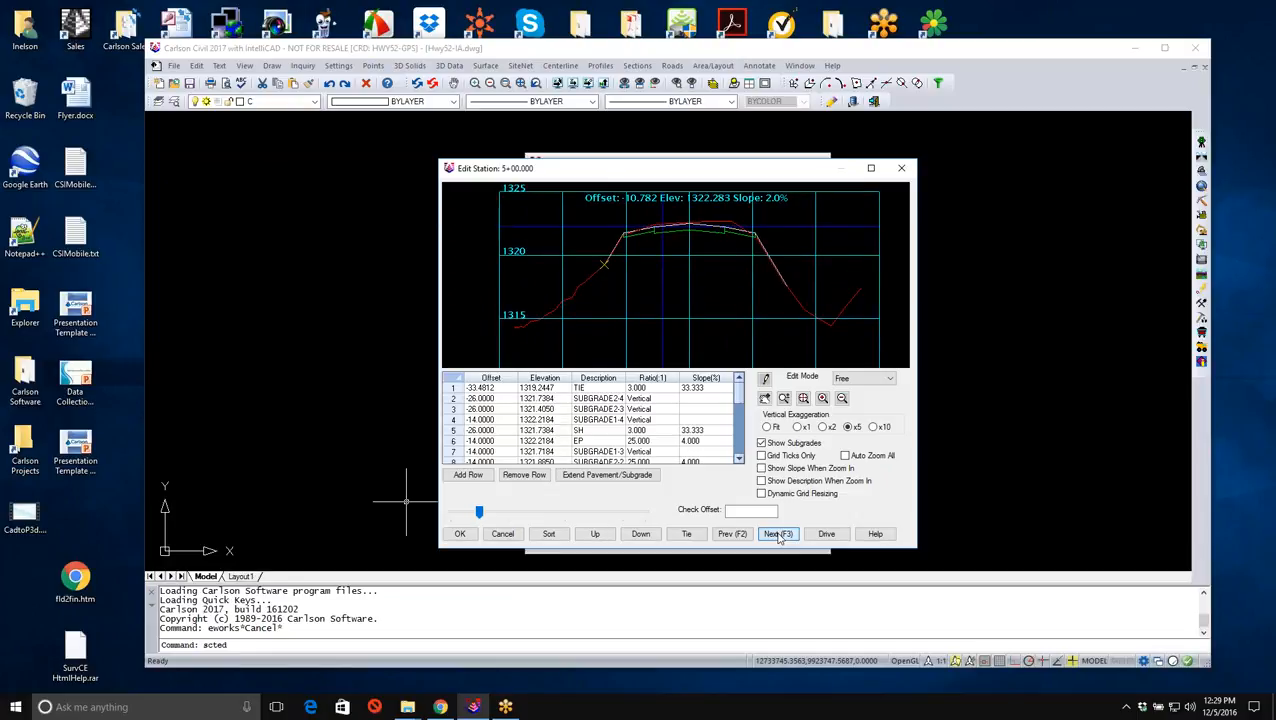
click(779, 536)
click(779, 536)
click(779, 536)
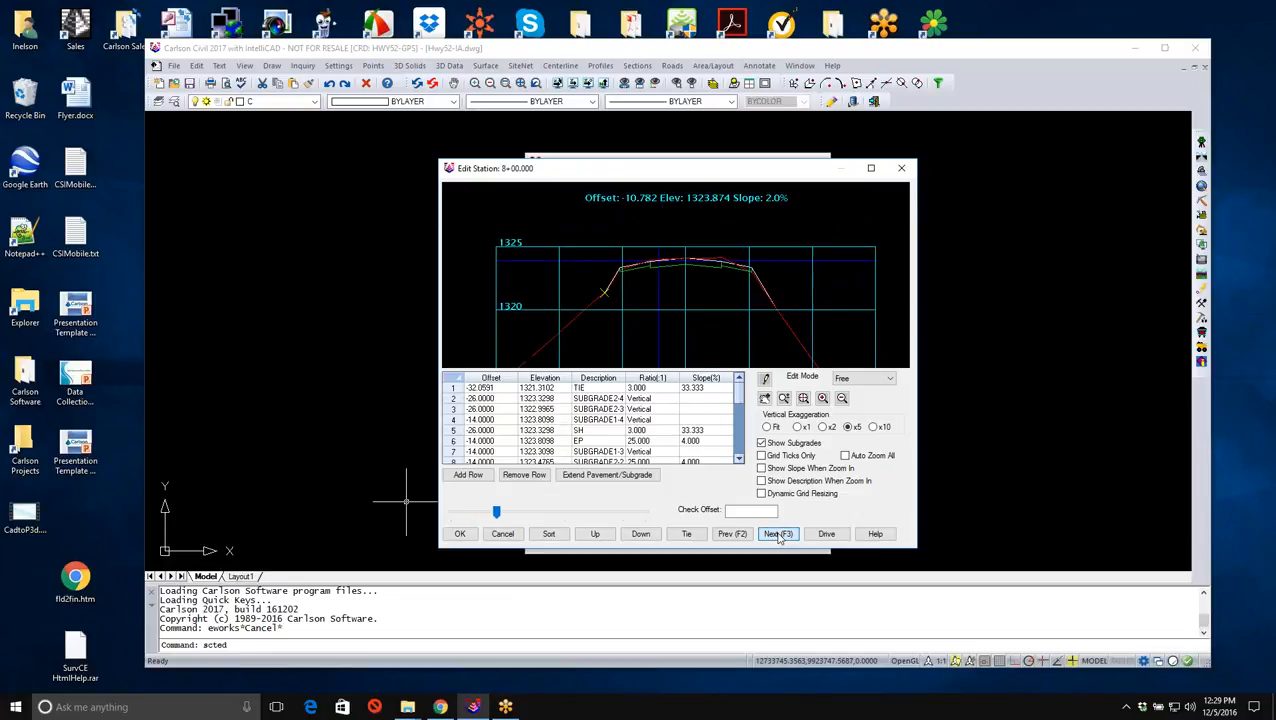
click(779, 536)
click(779, 536)
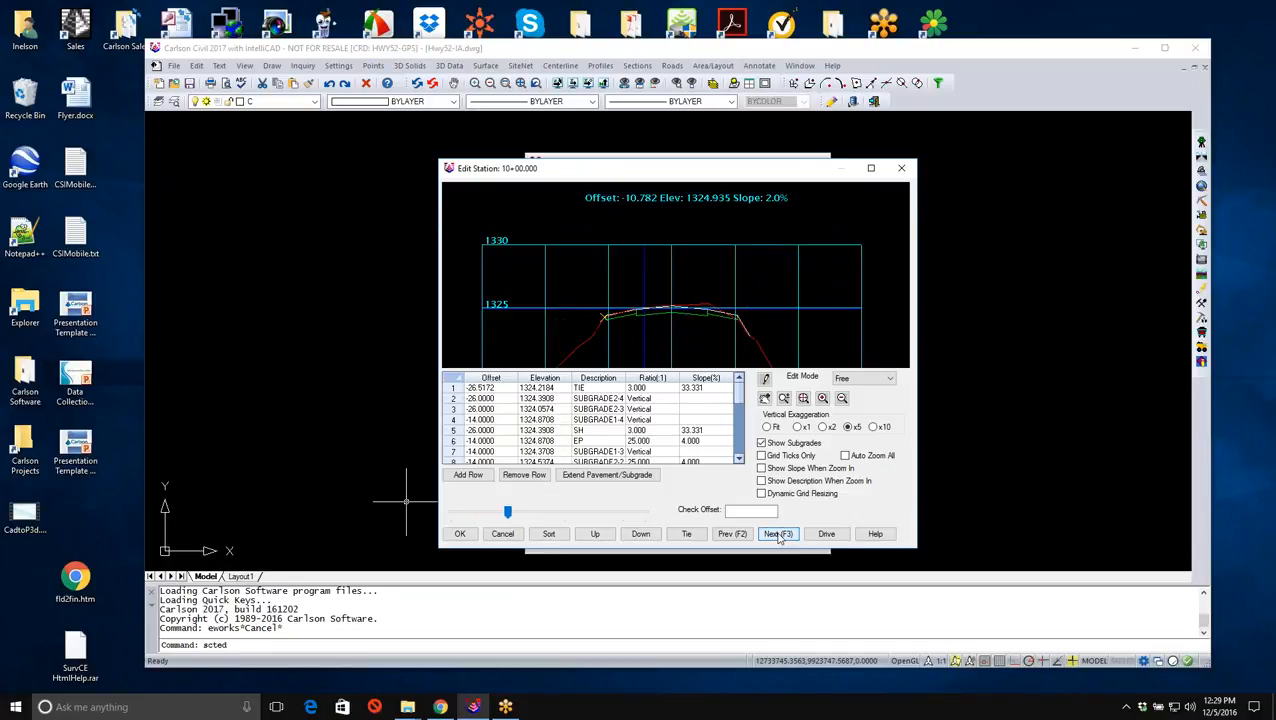
click(779, 536)
click(779, 536)
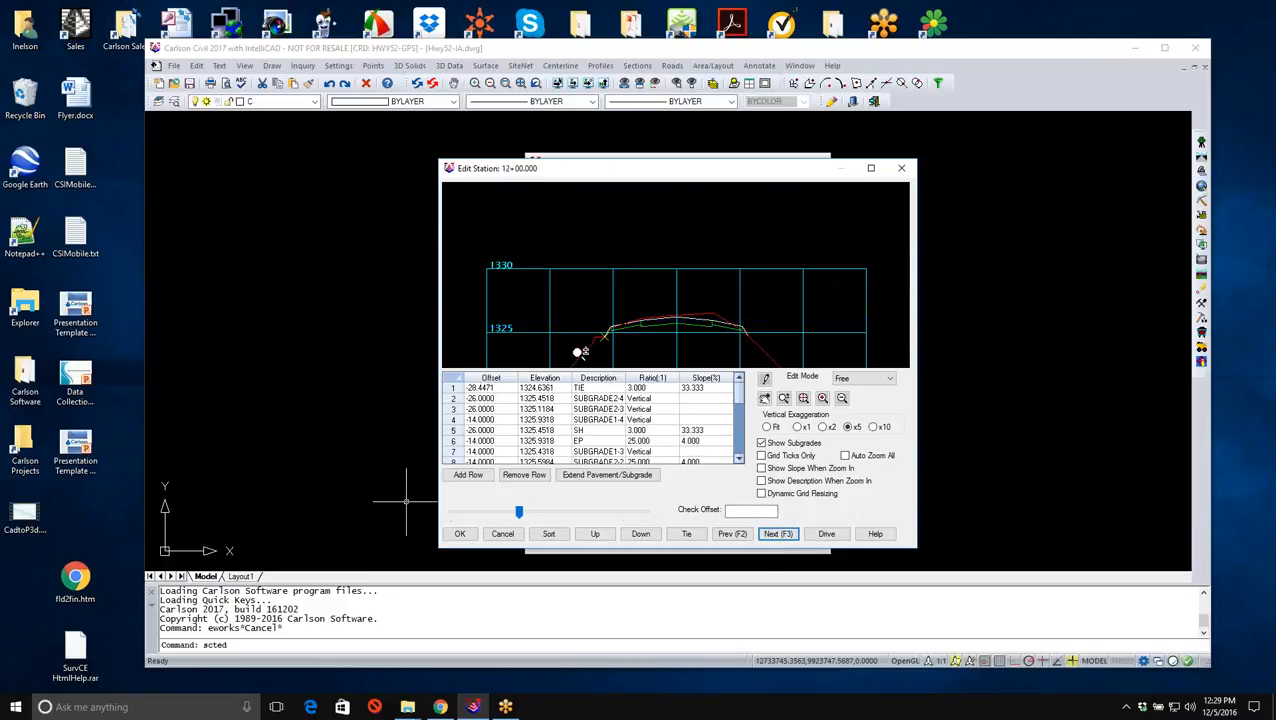
click(467, 537)
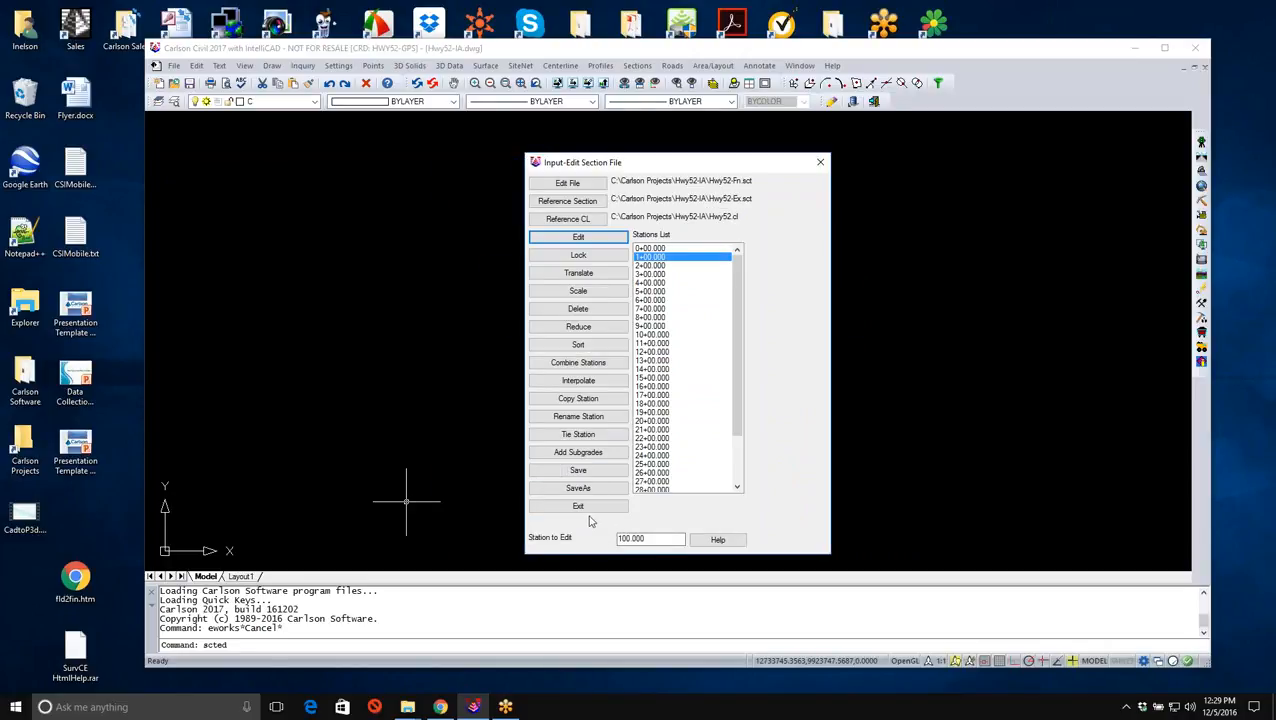
click(578, 506)
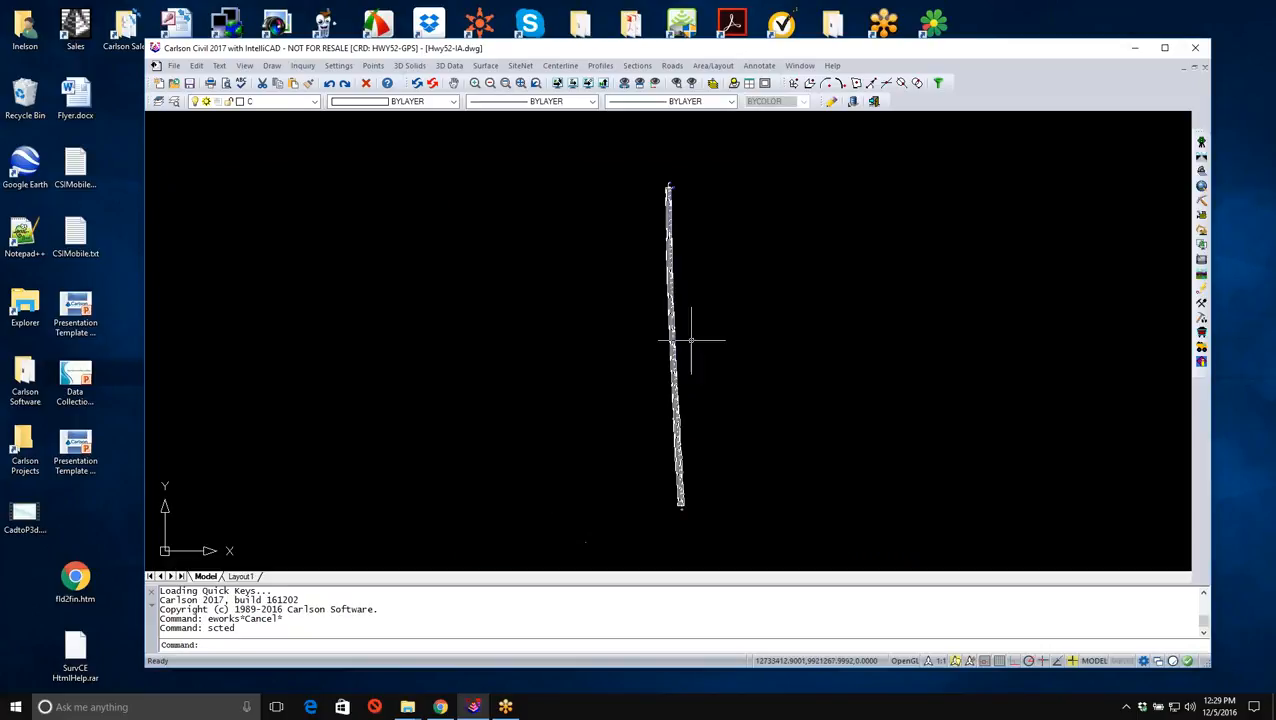
- Start Draw Section File and assign Hwy52-Ex.sct as the first section file
click(637, 65)
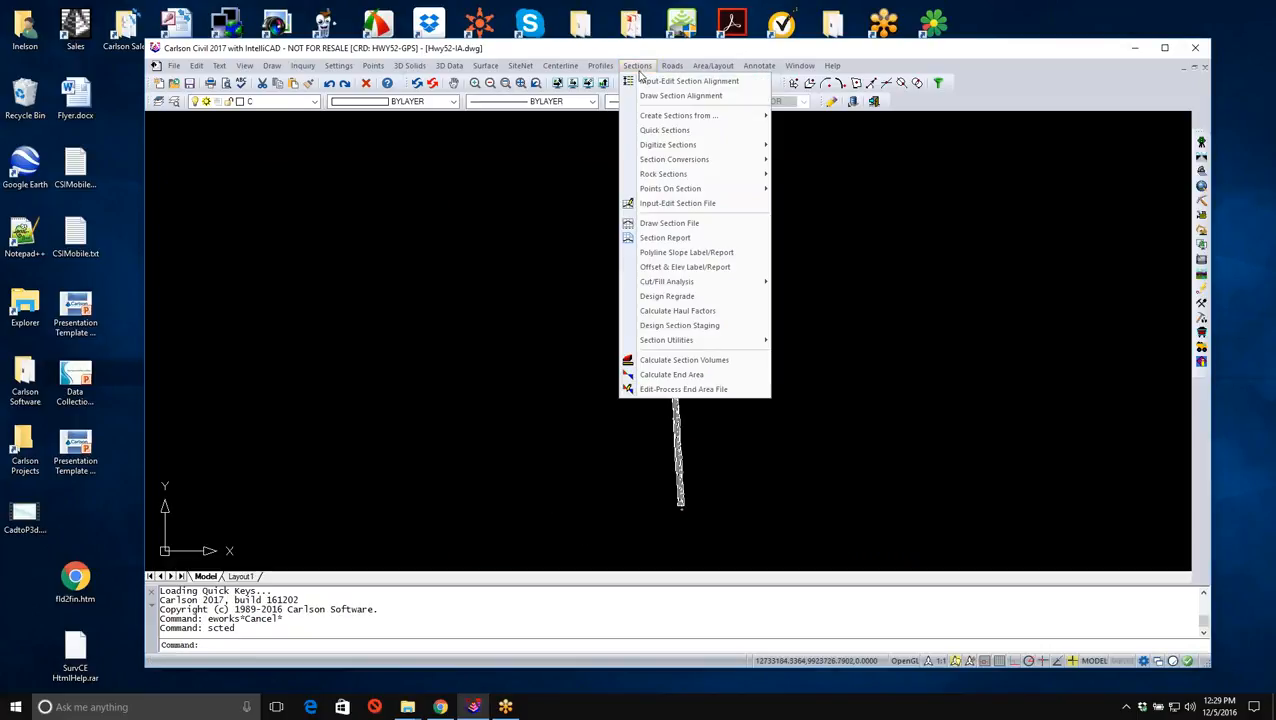
click(667, 226)
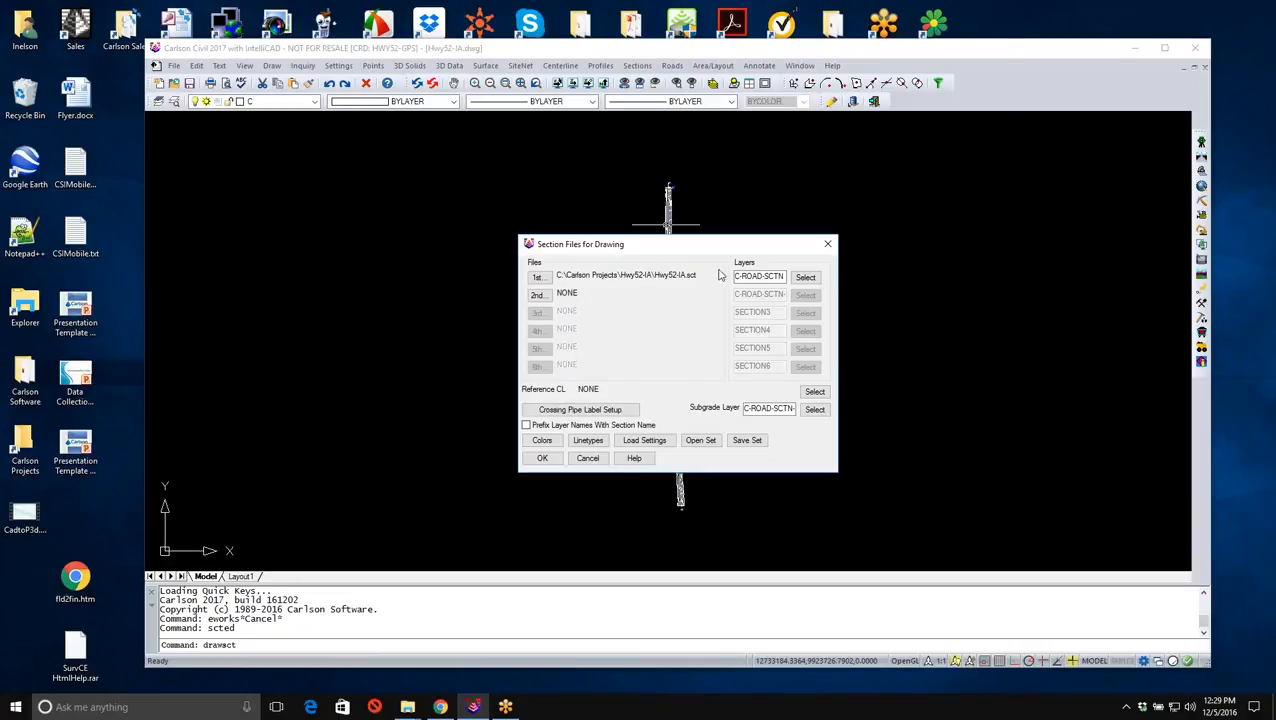
drag(735, 277, 793, 272)
click(542, 280)
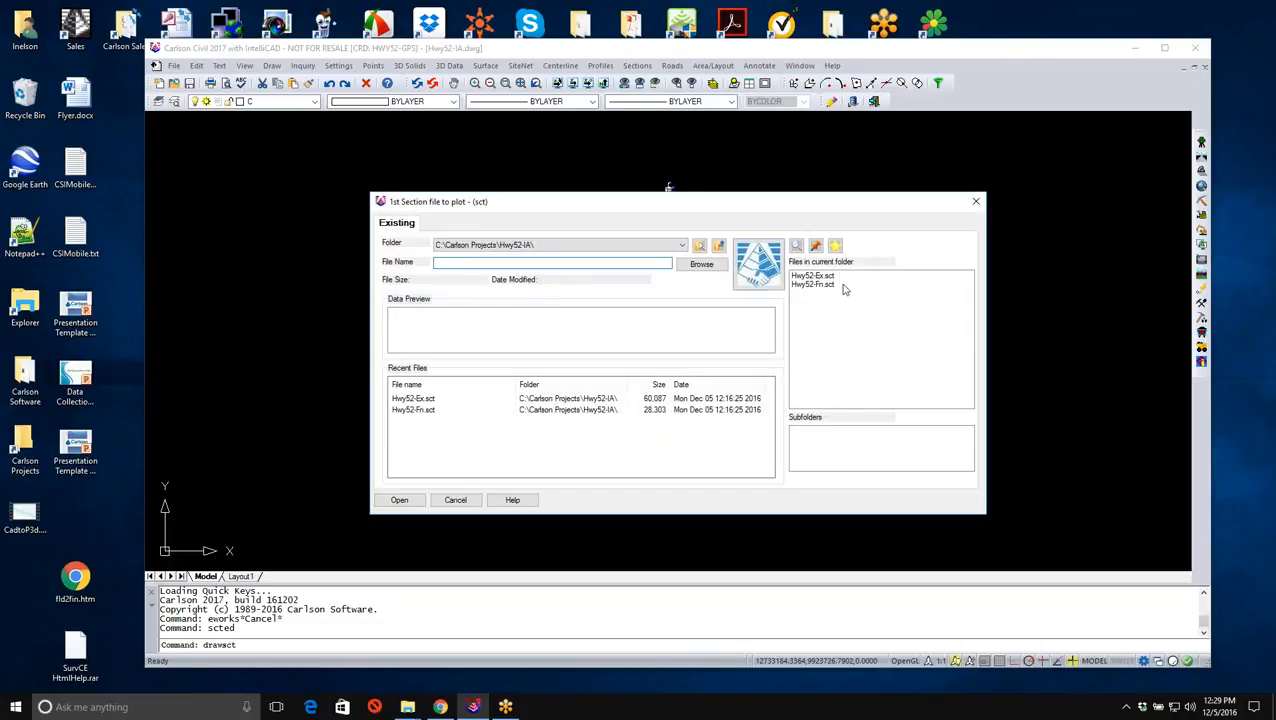
click(814, 276)
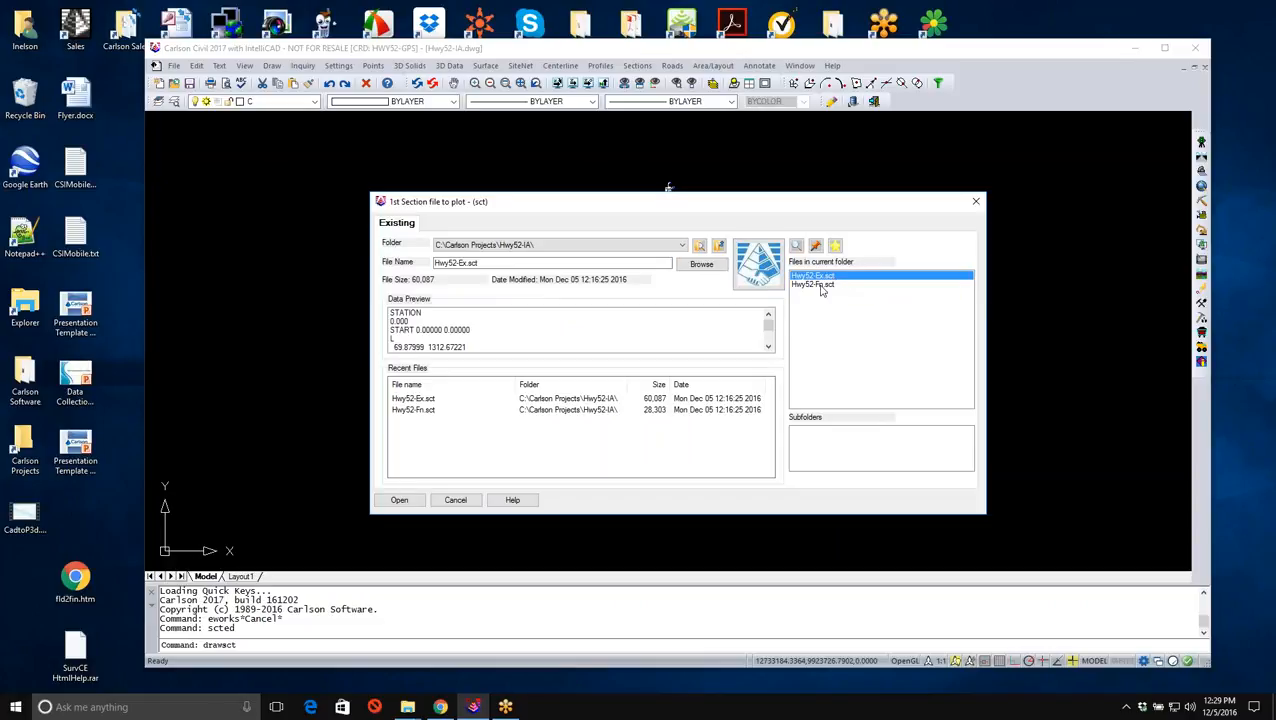
click(399, 500)
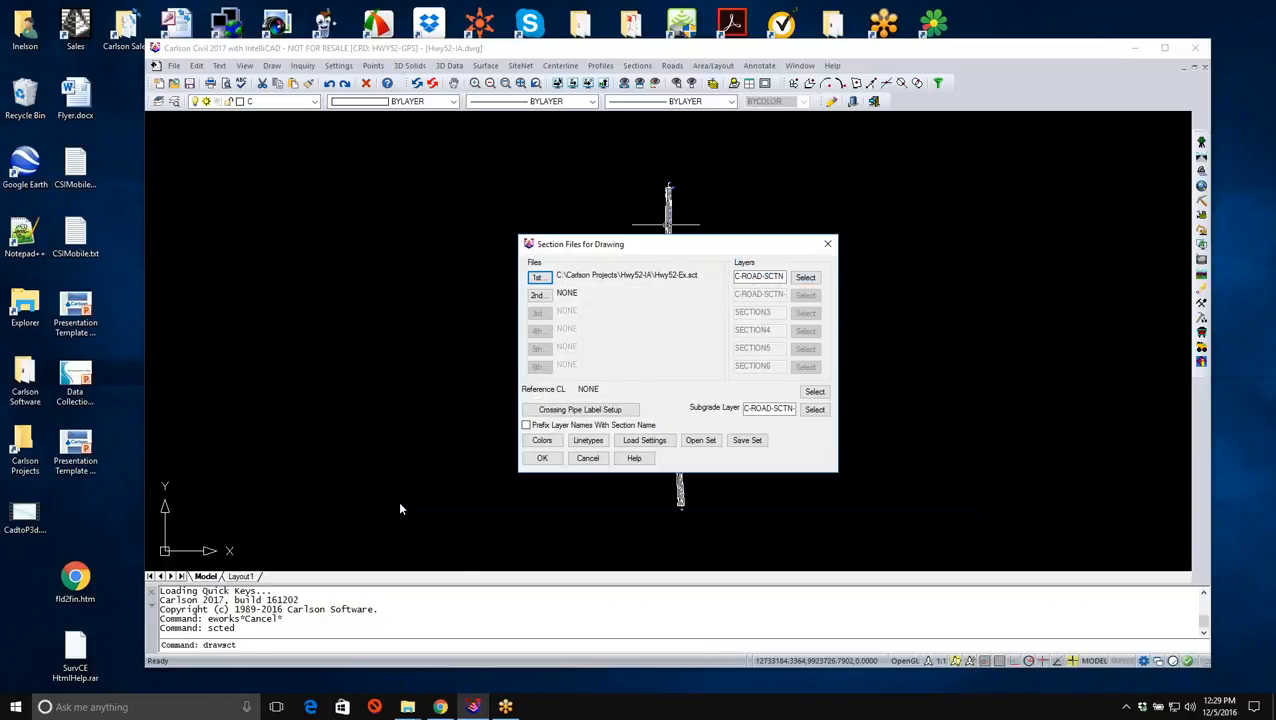
- Assign Hwy52-Fn.sct as the second section file for drawing and check its layer name
click(538, 296)
click(813, 285)
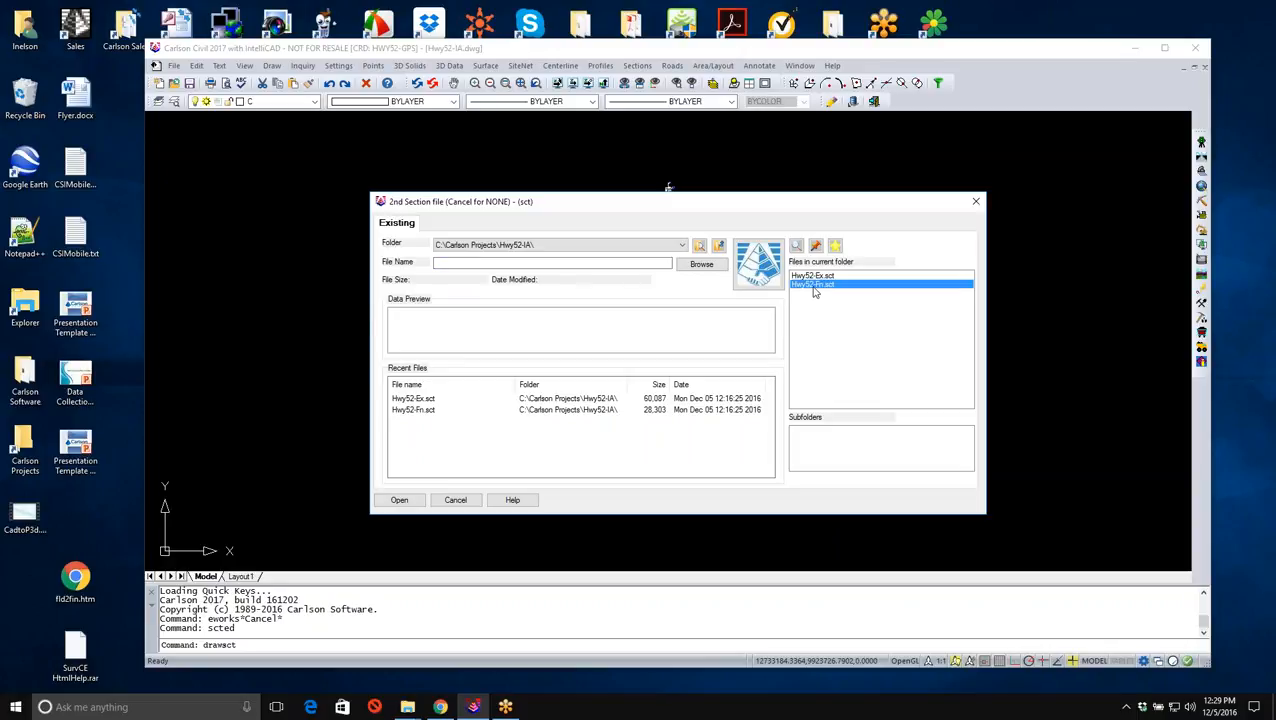
click(399, 500)
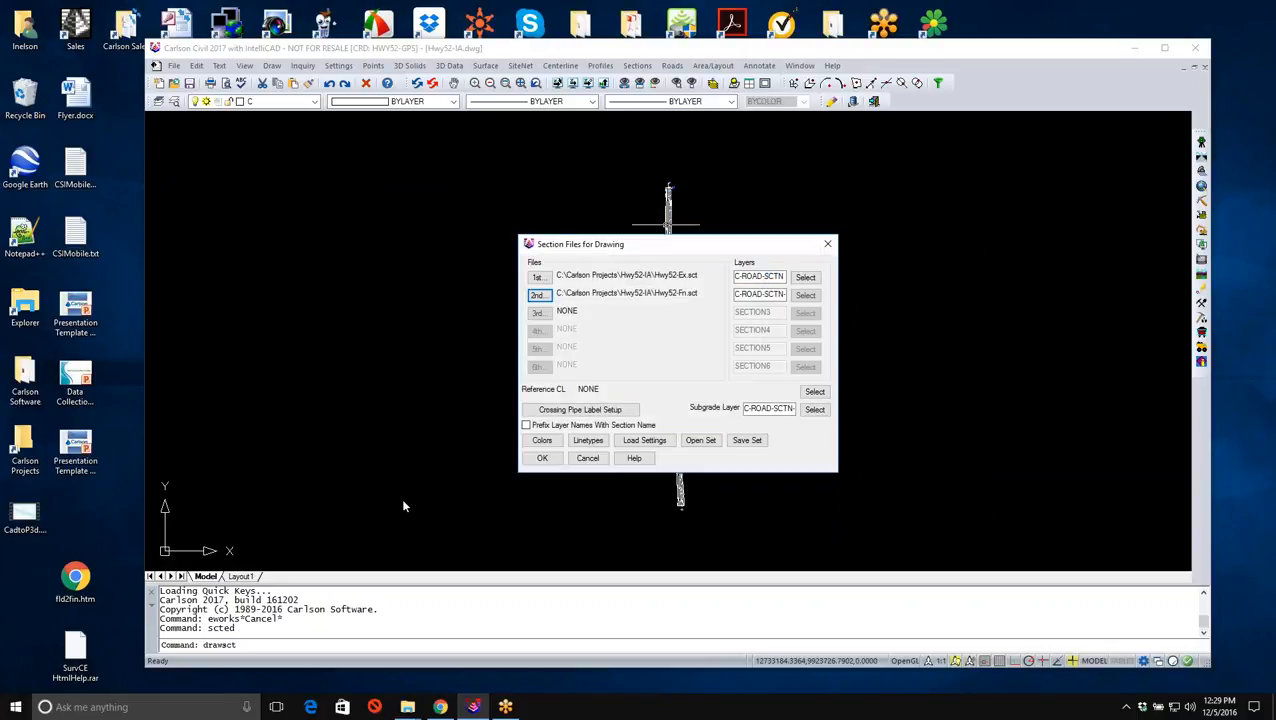
drag(757, 294, 806, 292)
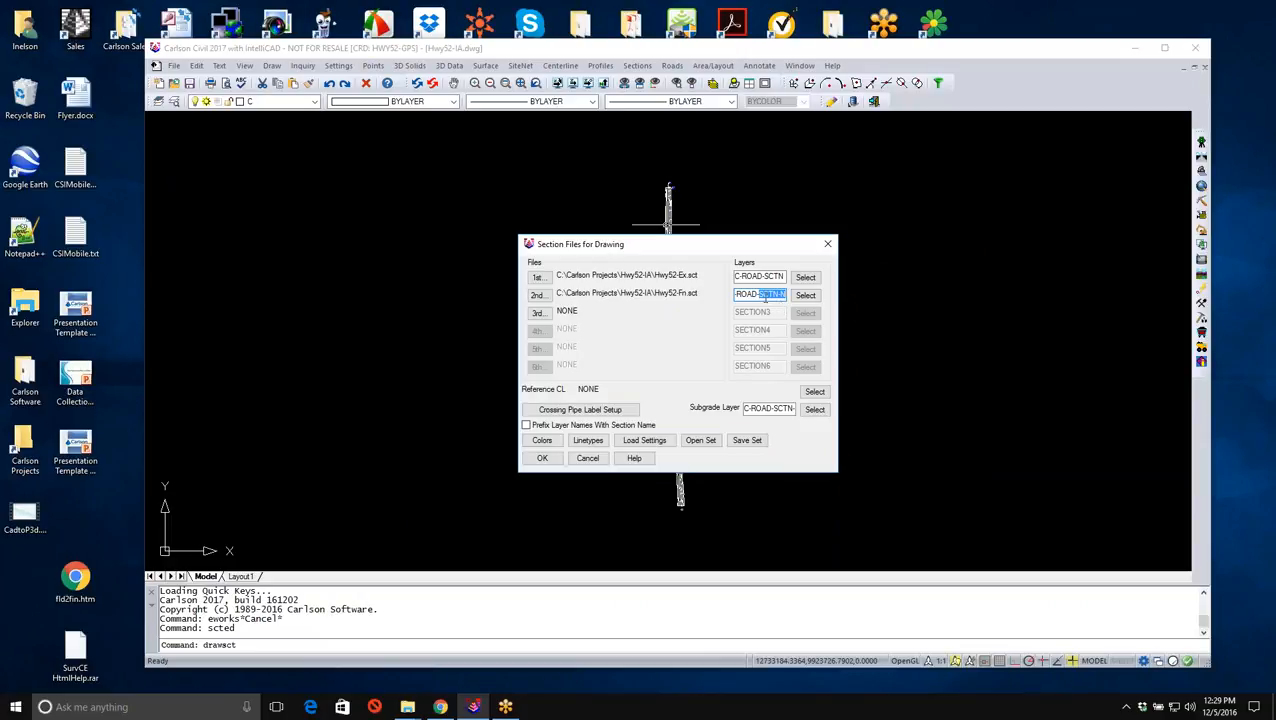
click(777, 294)
- Set Hwy52.cl as the reference centerline and accept the section file selection
click(812, 392)
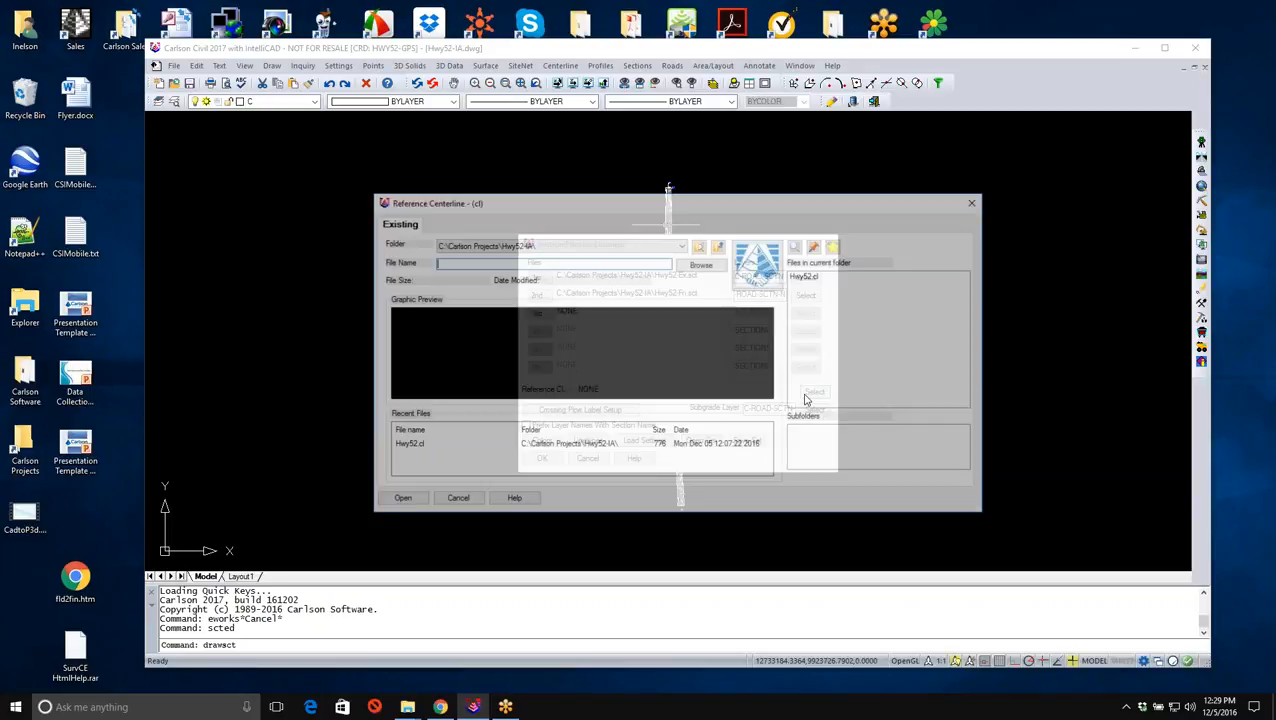
click(810, 277)
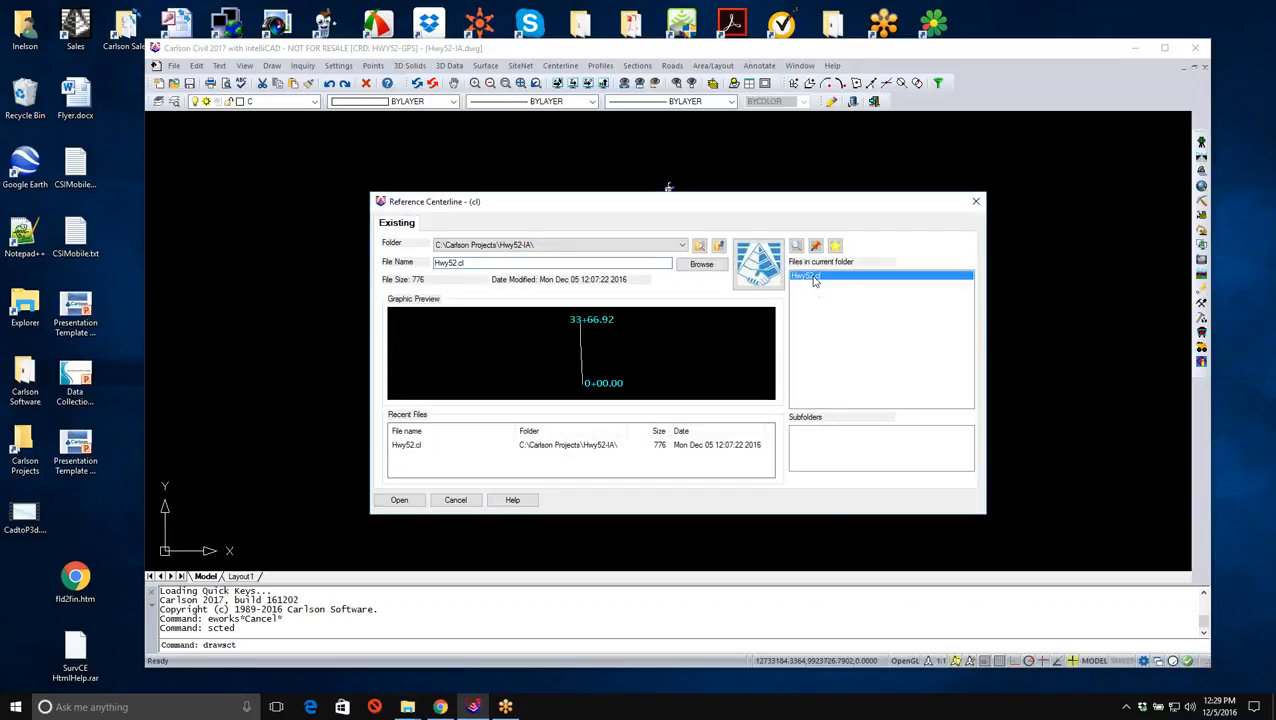
click(410, 501)
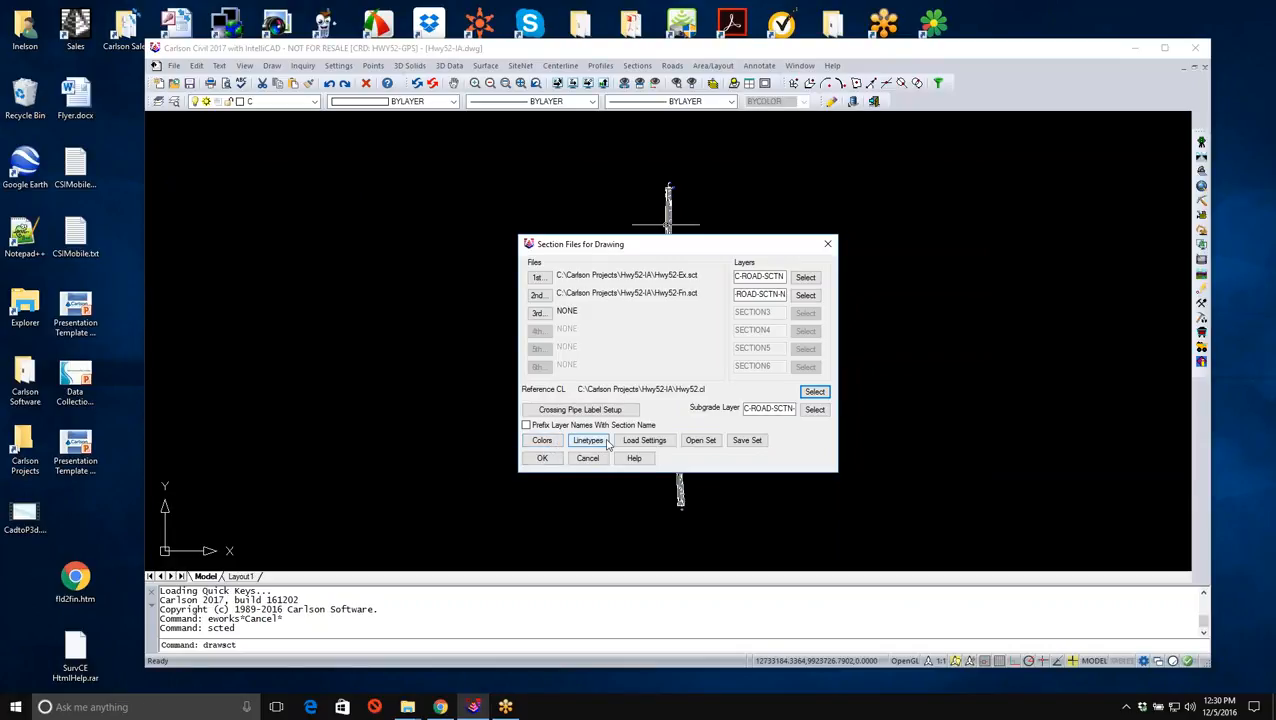
click(542, 458)
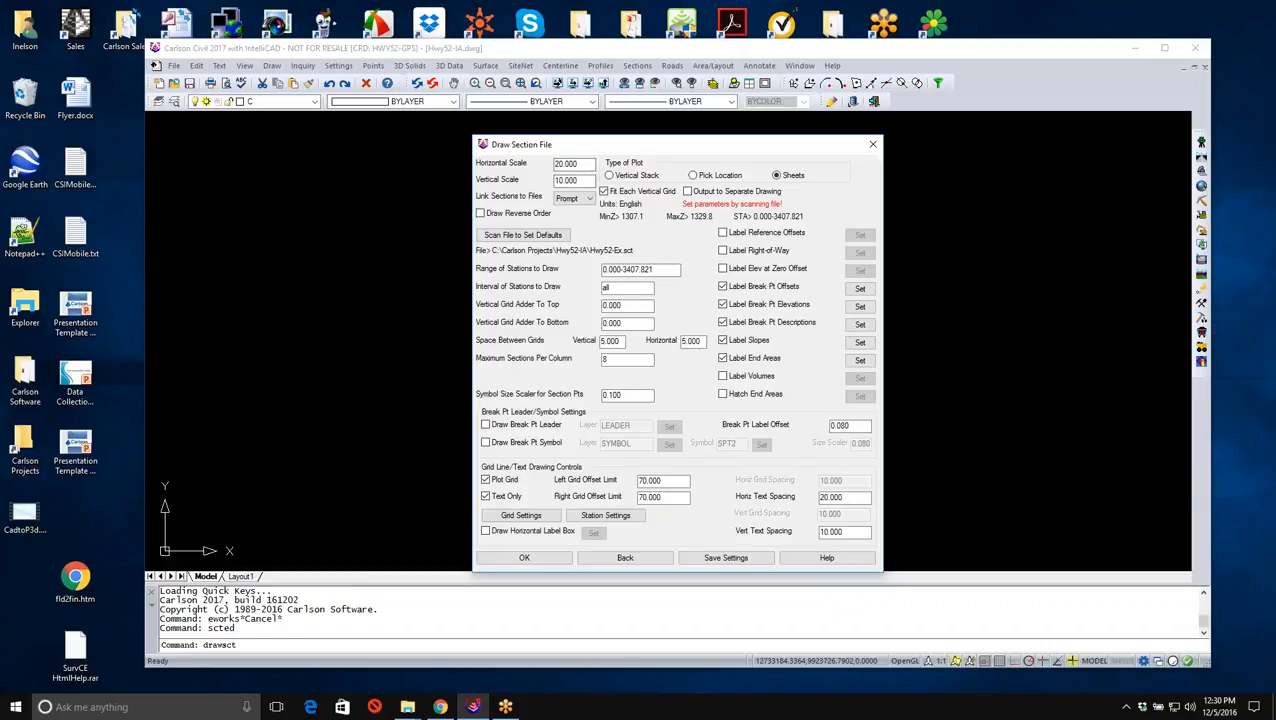
- Use the Sheets plot type with section-to-file linking on Prompt, and accept the section drawing settings
click(782, 177)
click(562, 203)
click(563, 205)
click(562, 204)
click(524, 558)
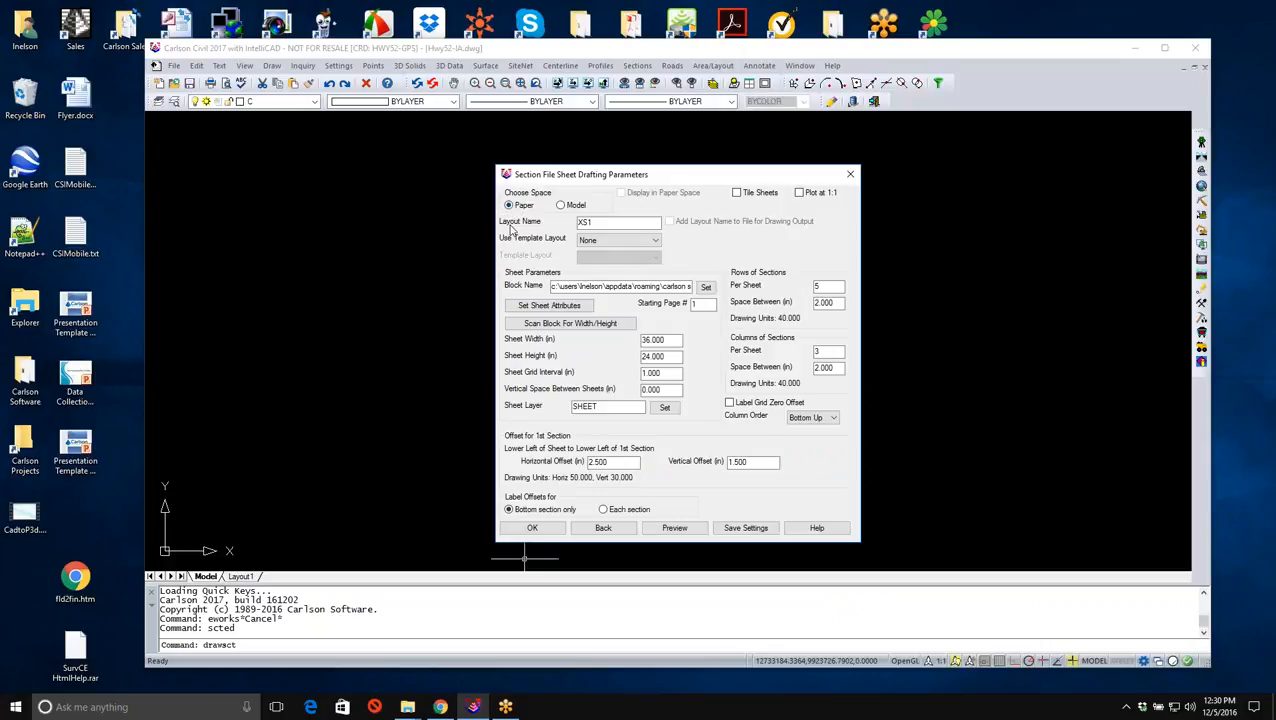
- Check the layout name and the full path of the sheet block in the sheet drafting parameters
click(586, 224)
drag(552, 287, 716, 292)
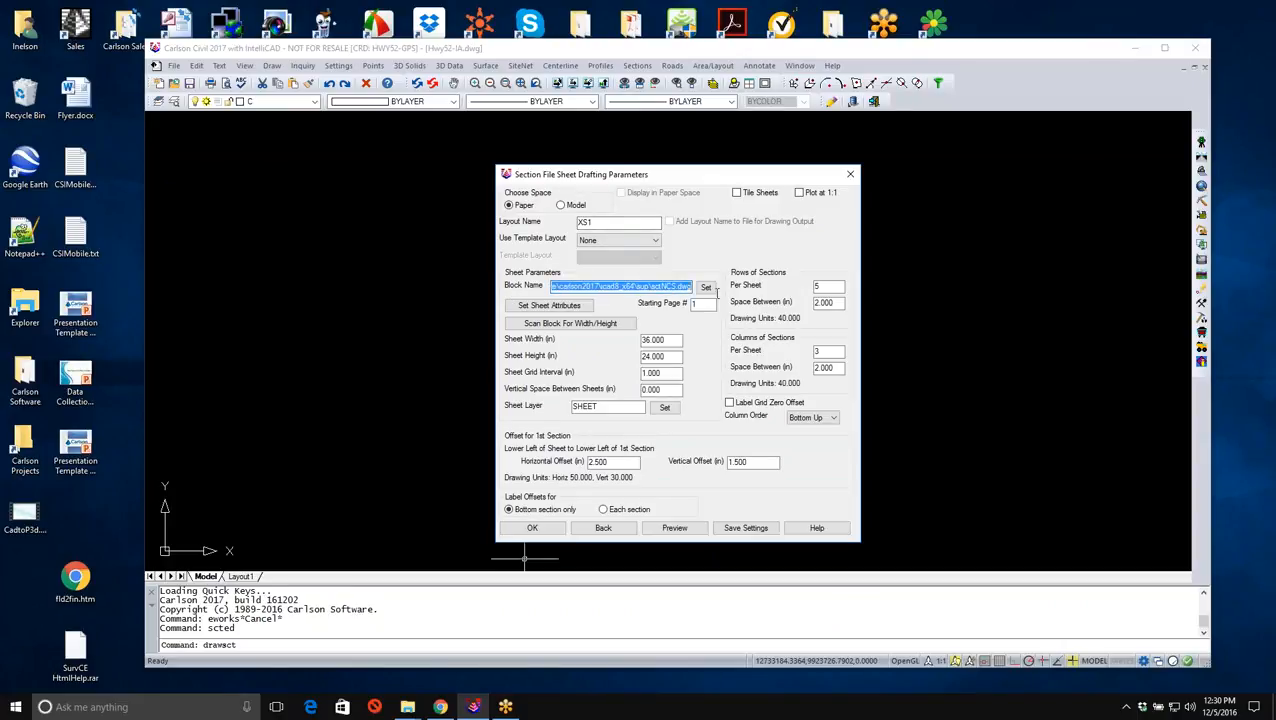
click(652, 287)
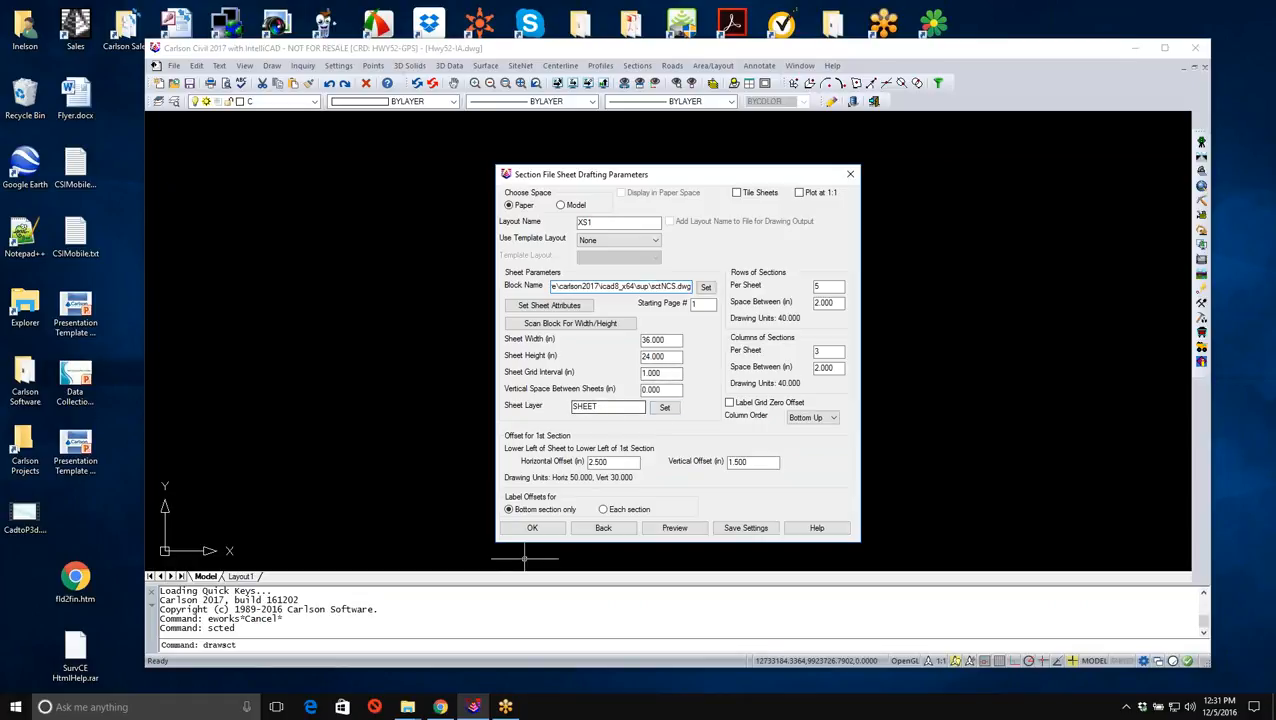
- Set the sheet layer to G-ANNO-TTLB from the library's General category, and accept the sheet parameters to draw the section sheets
click(664, 407)
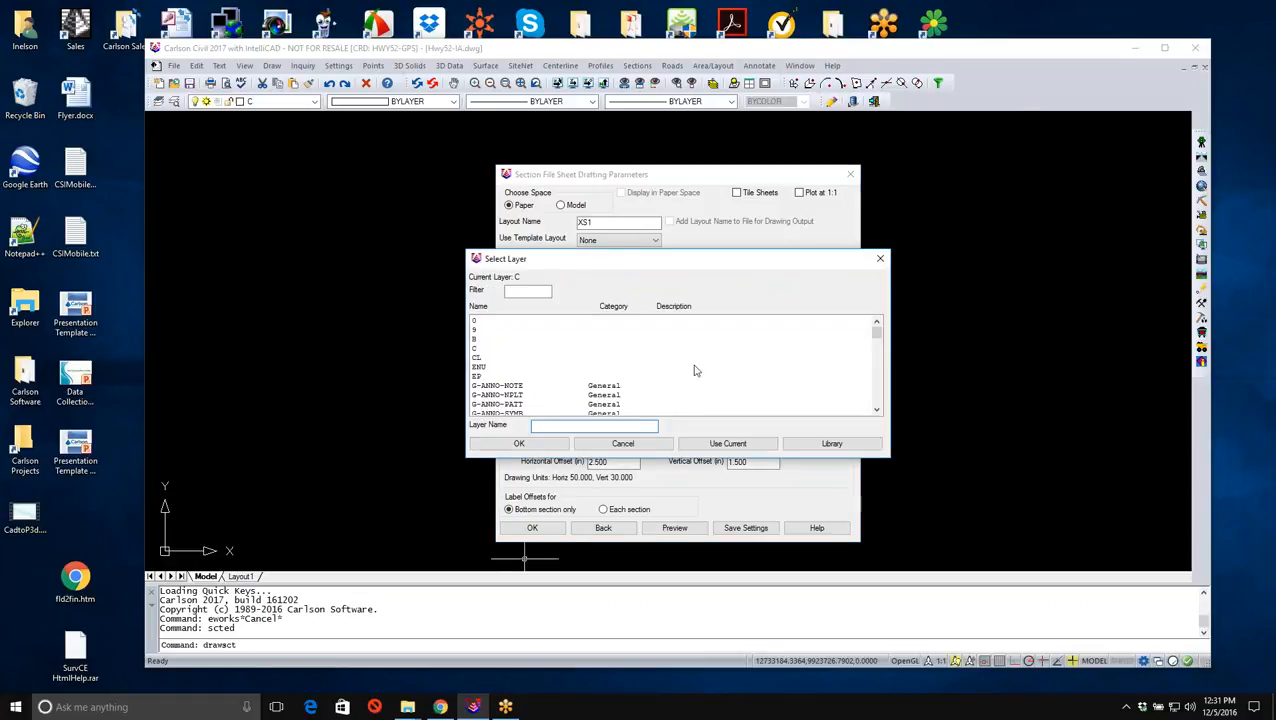
click(838, 446)
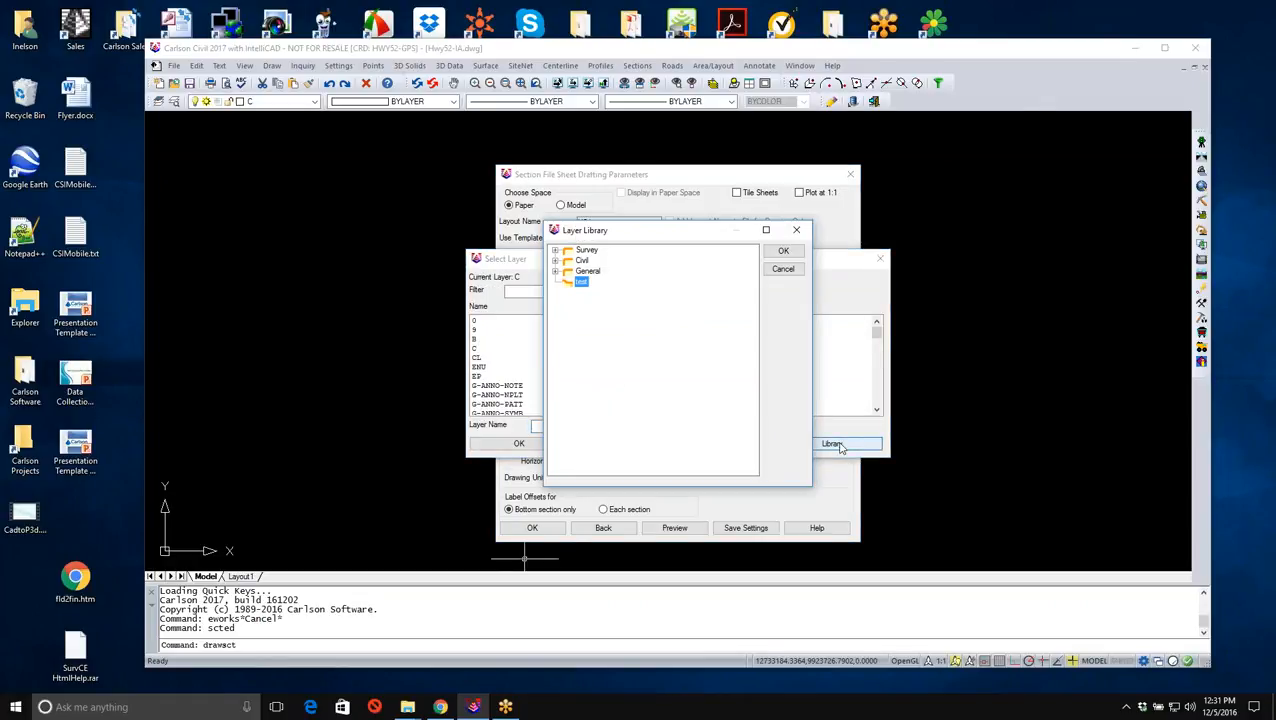
click(556, 272)
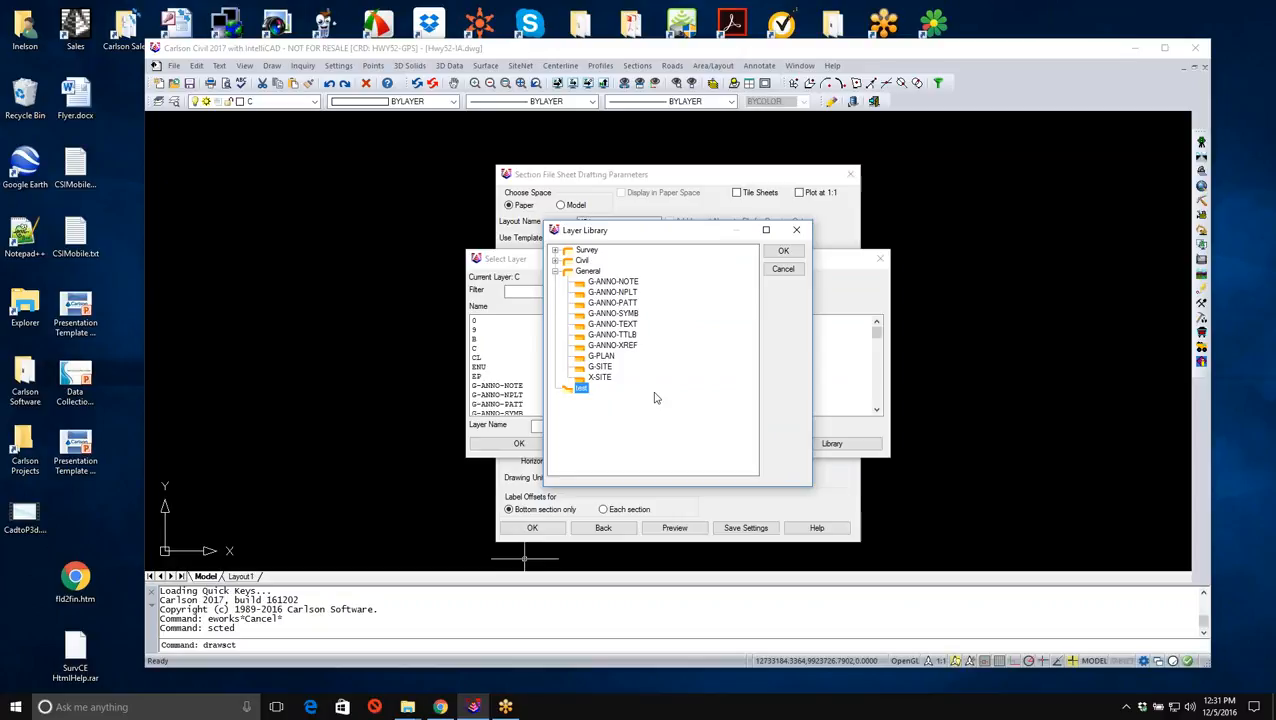
click(619, 338)
click(783, 251)
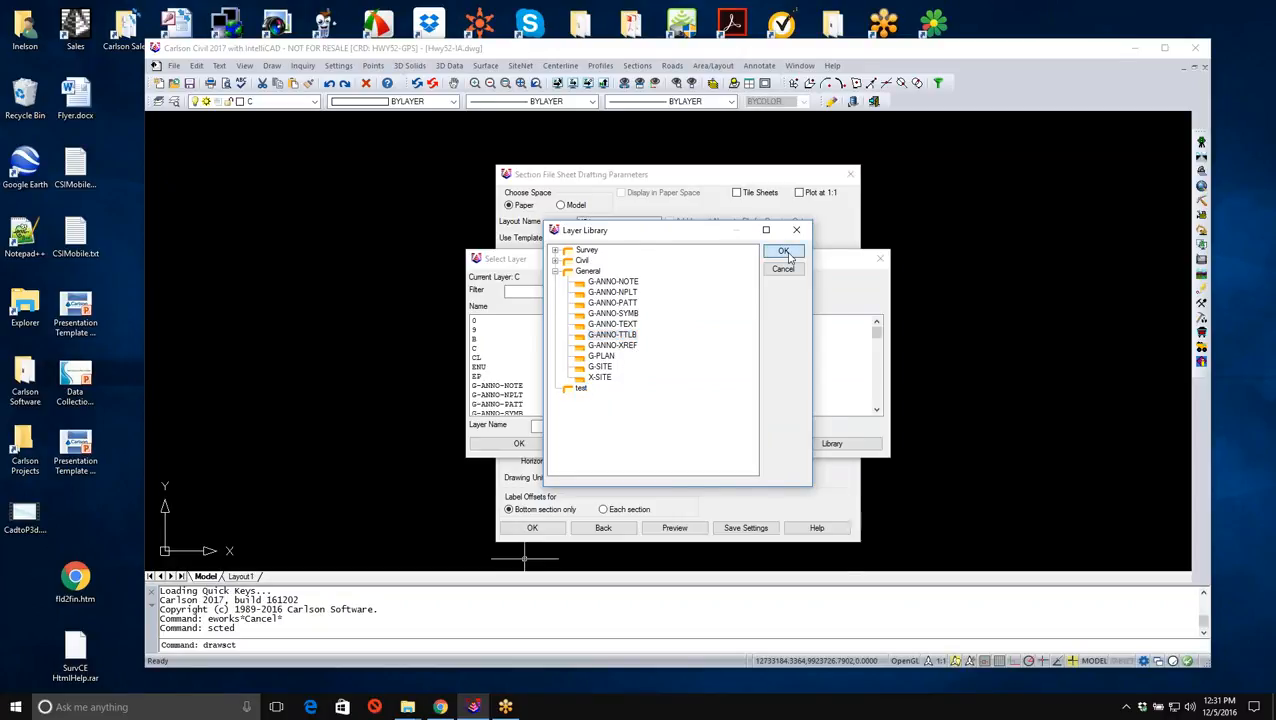
click(521, 444)
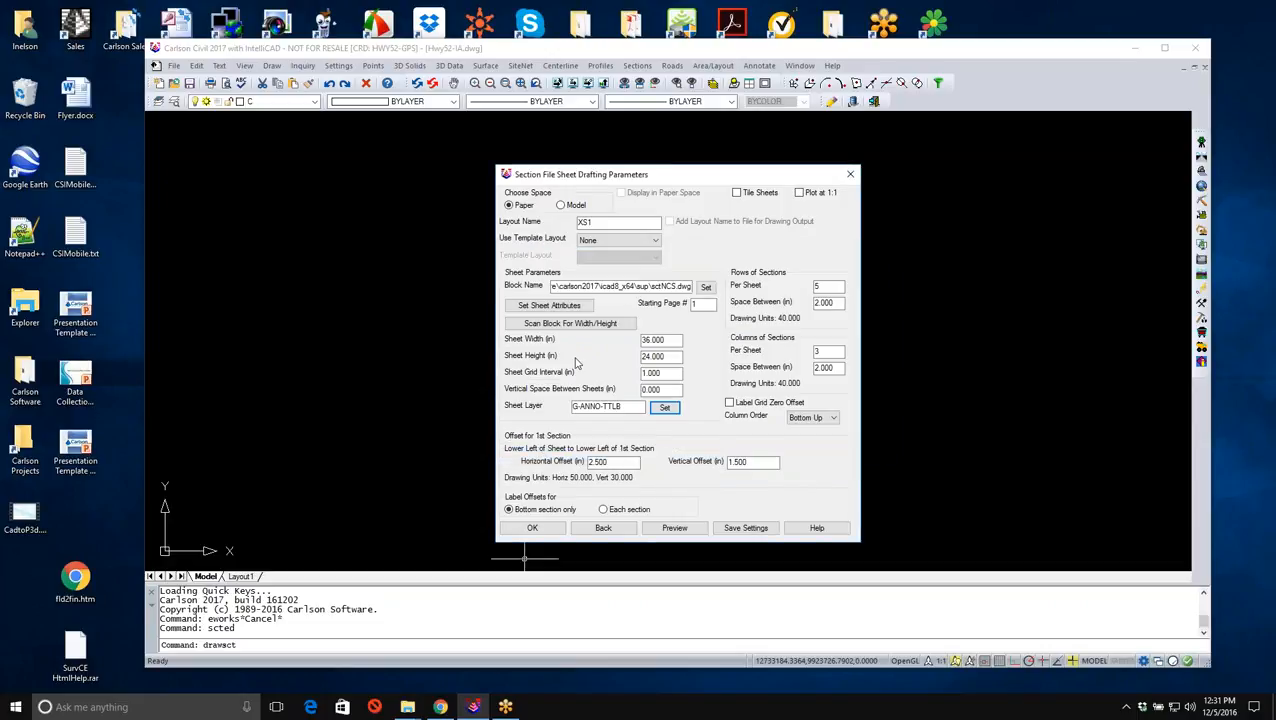
click(533, 528)
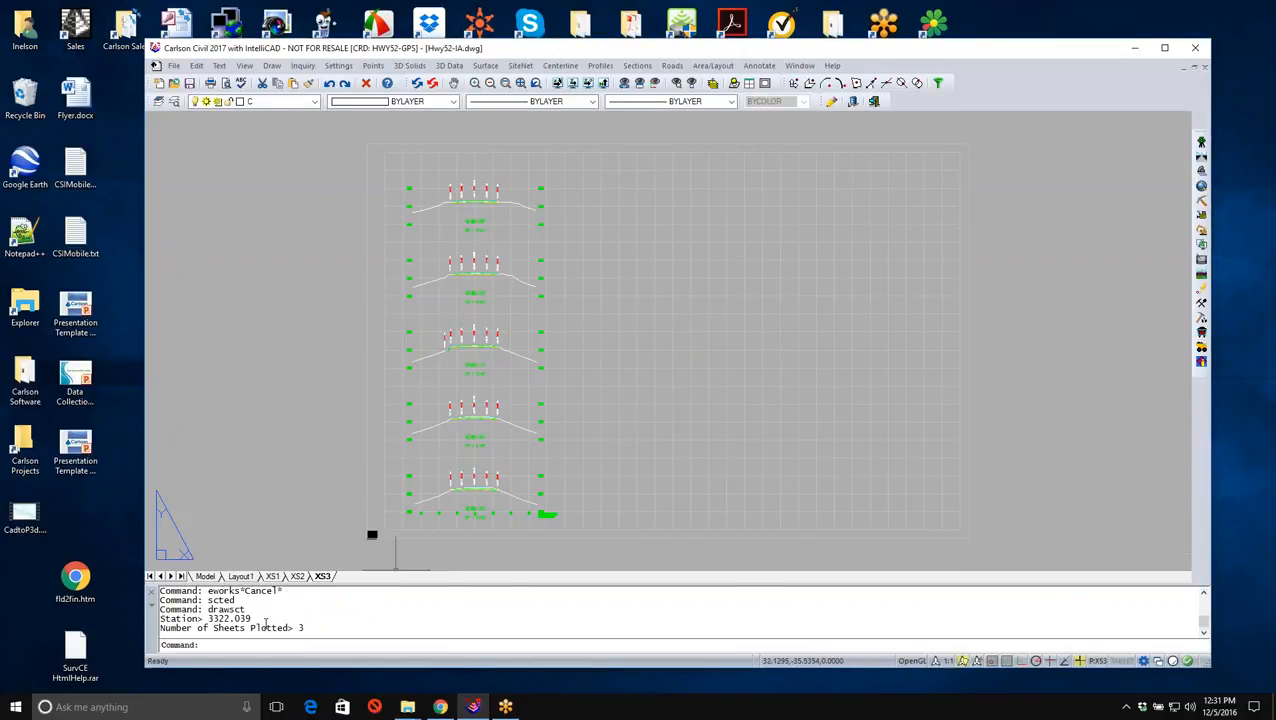
- Examine the plotted cross sections on layout XS1, checking the station 0+00 offset and elevation labels, cut and fill areas, and scale notes
click(272, 576)
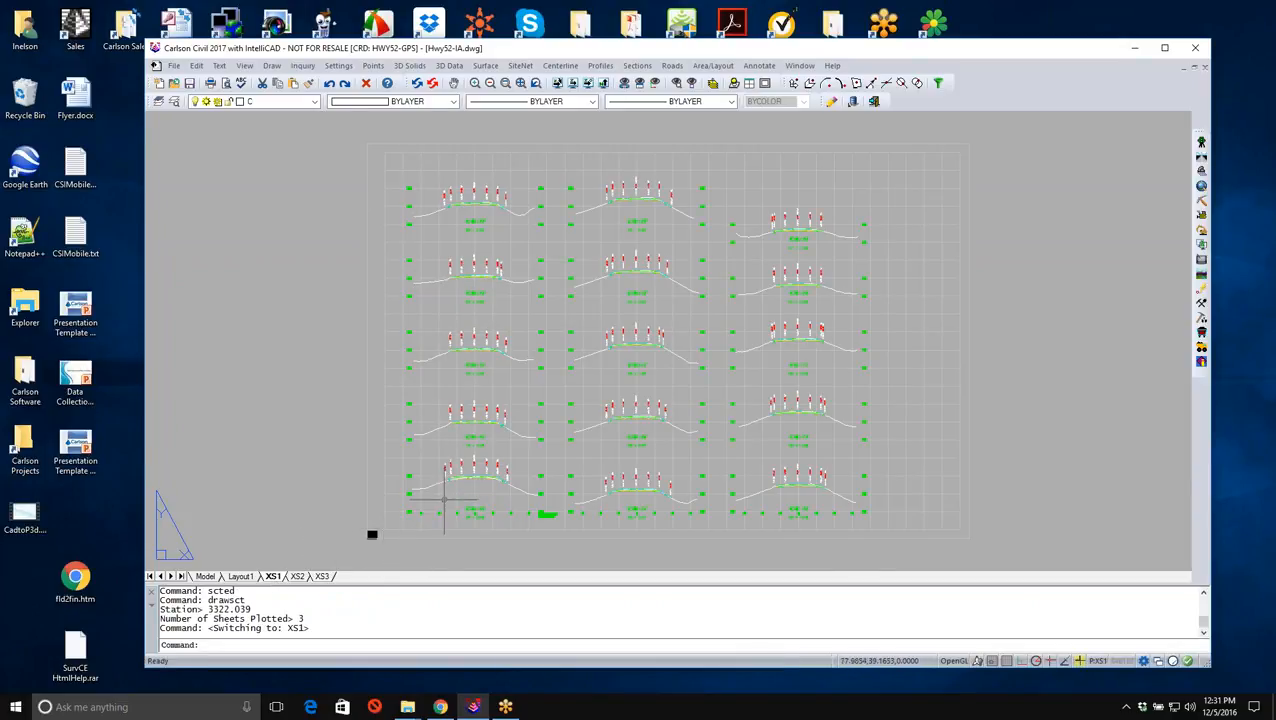
scroll(473, 478, up, 5)
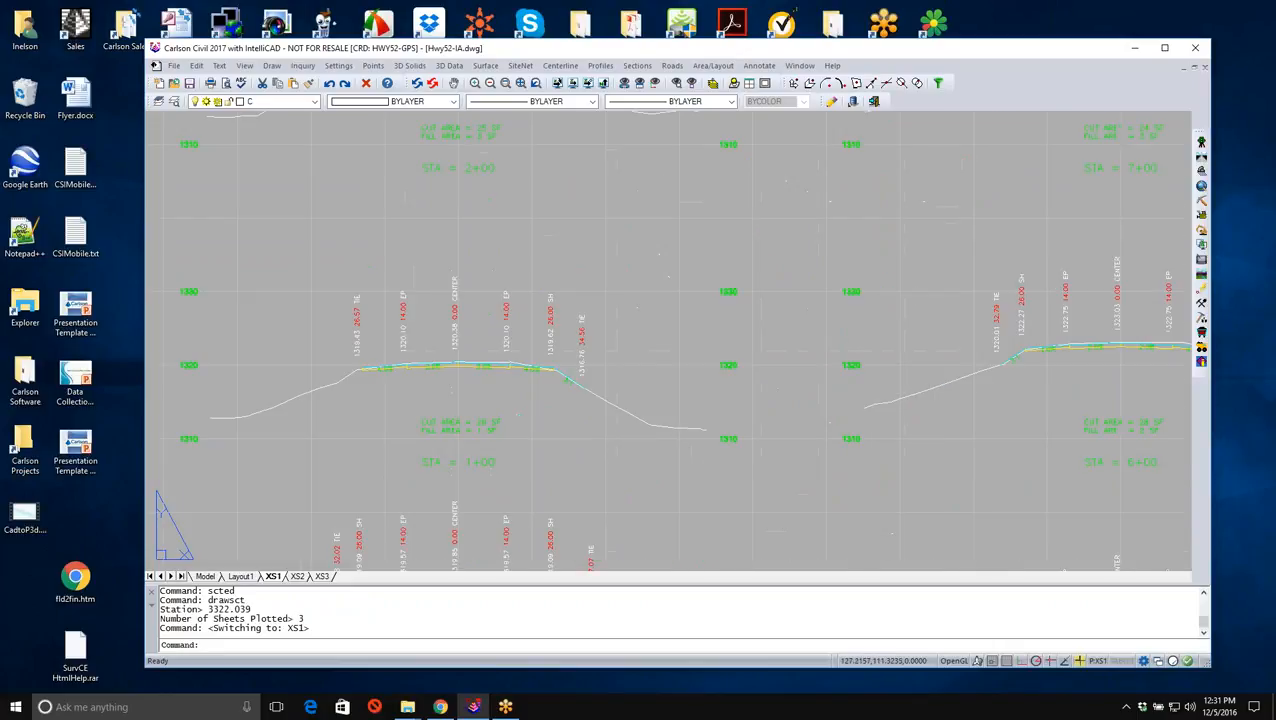
middle_drag(488, 414, 529, 214)
middle_drag(538, 376, 540, 107)
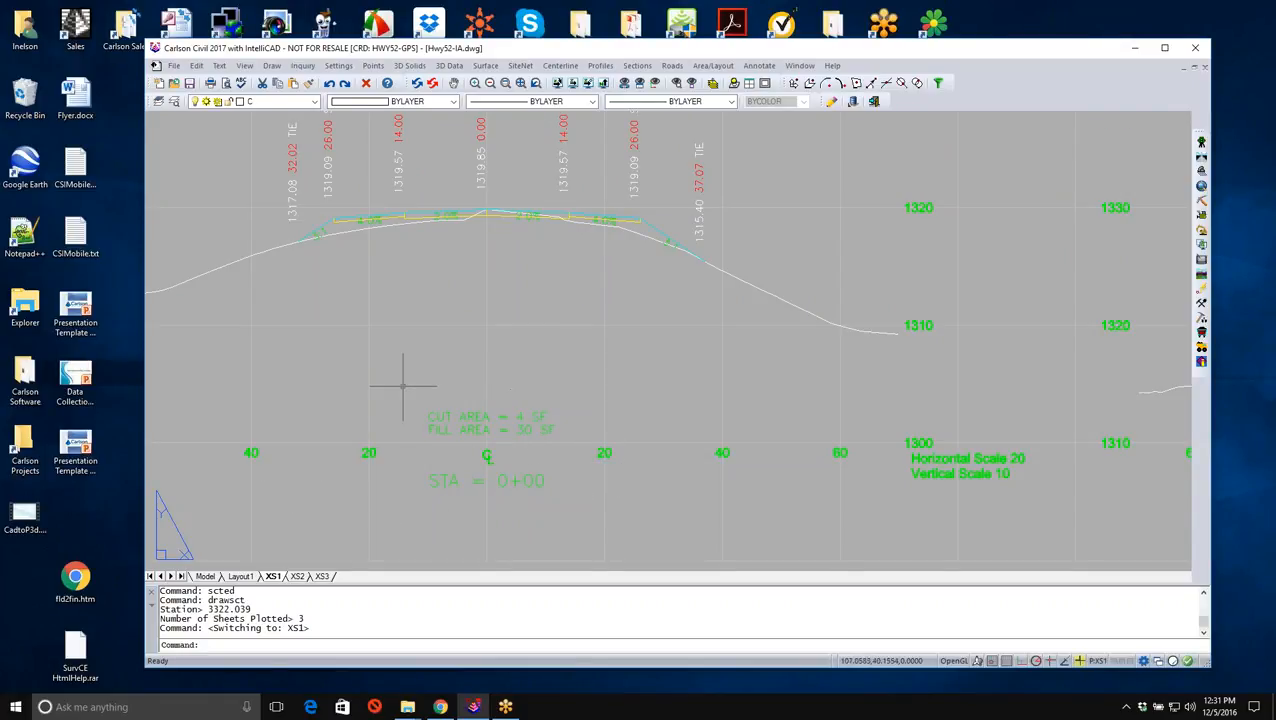
middle_drag(498, 365, 504, 531)
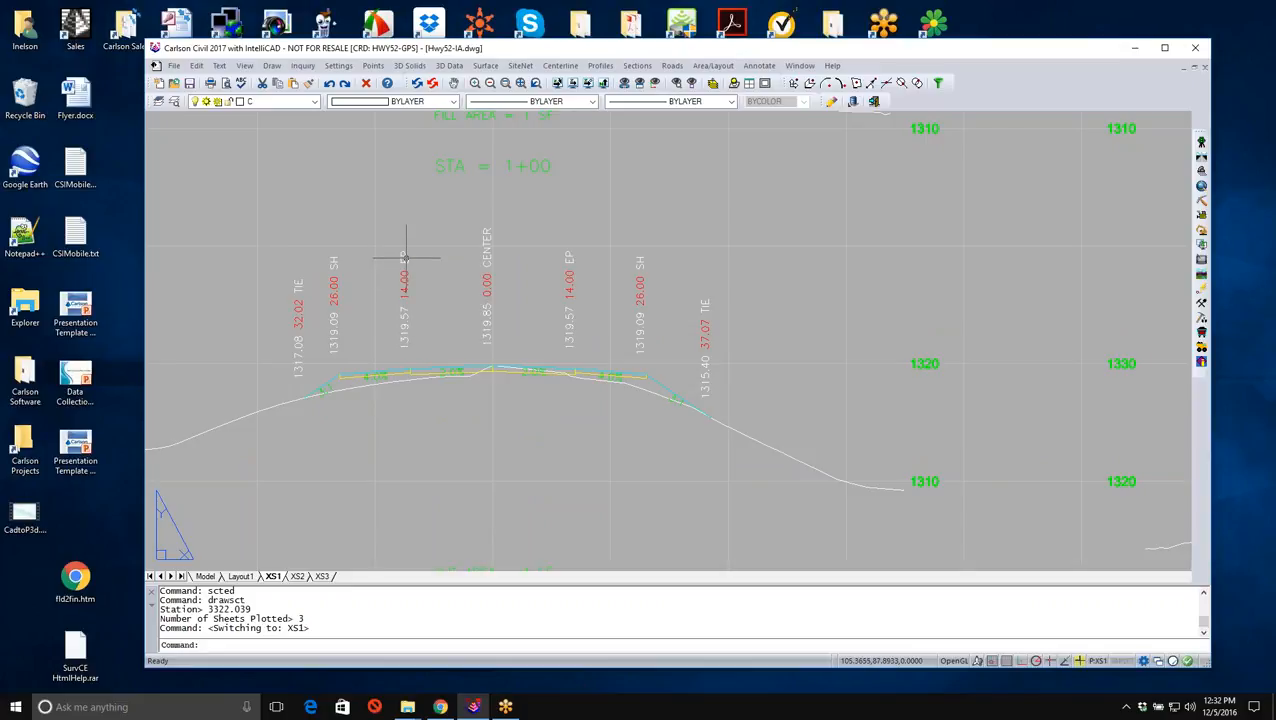
scroll(433, 362, down, 2)
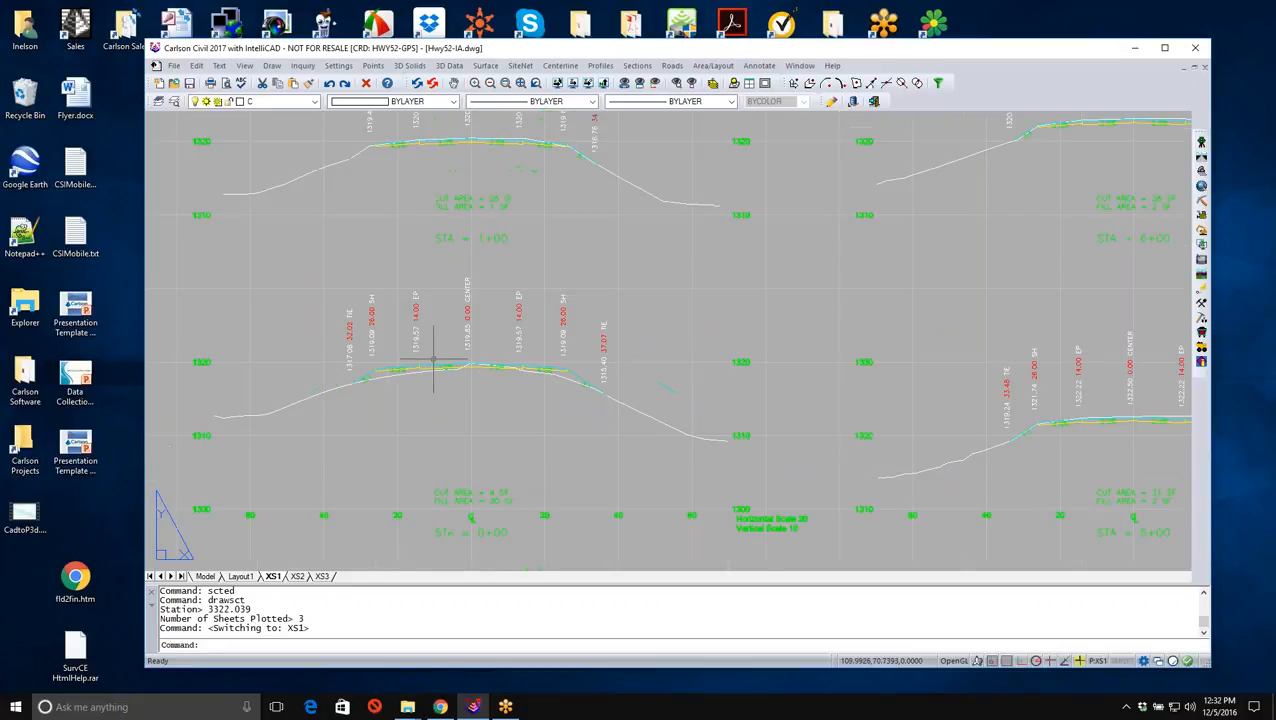
scroll(484, 191, up, 4)
scroll(538, 269, down, 4)
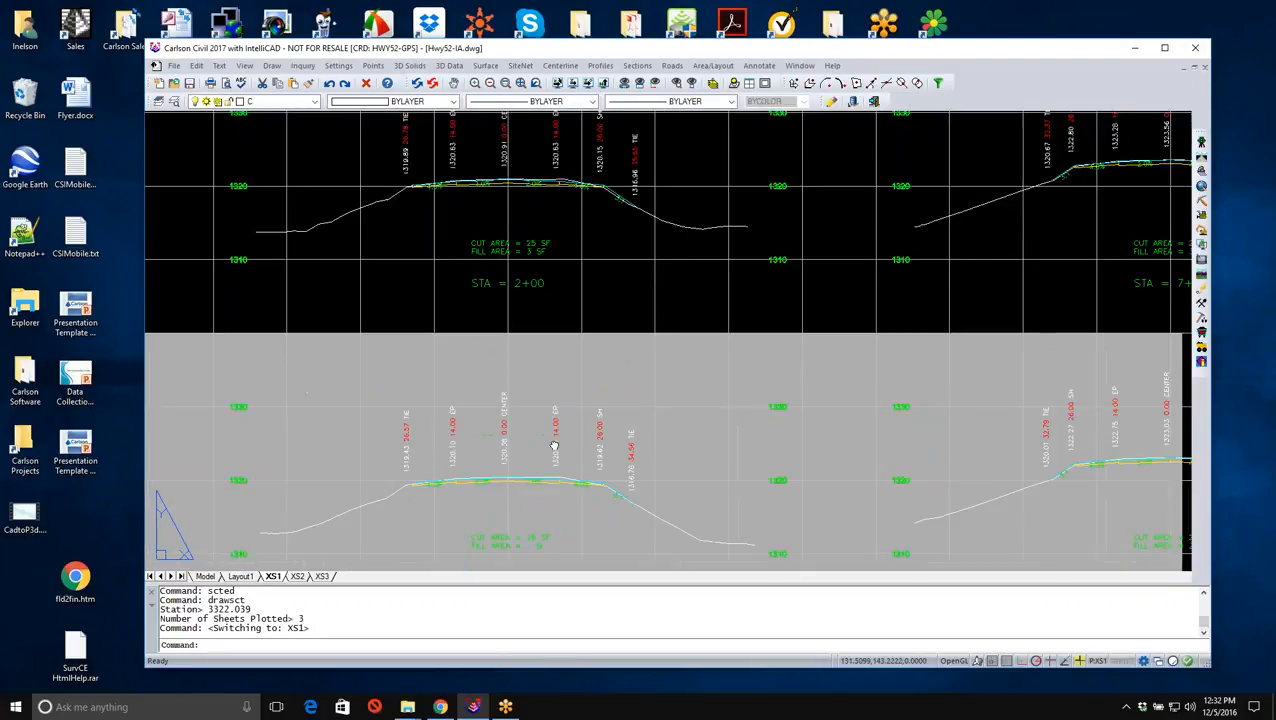
scroll(584, 356, down, 4)
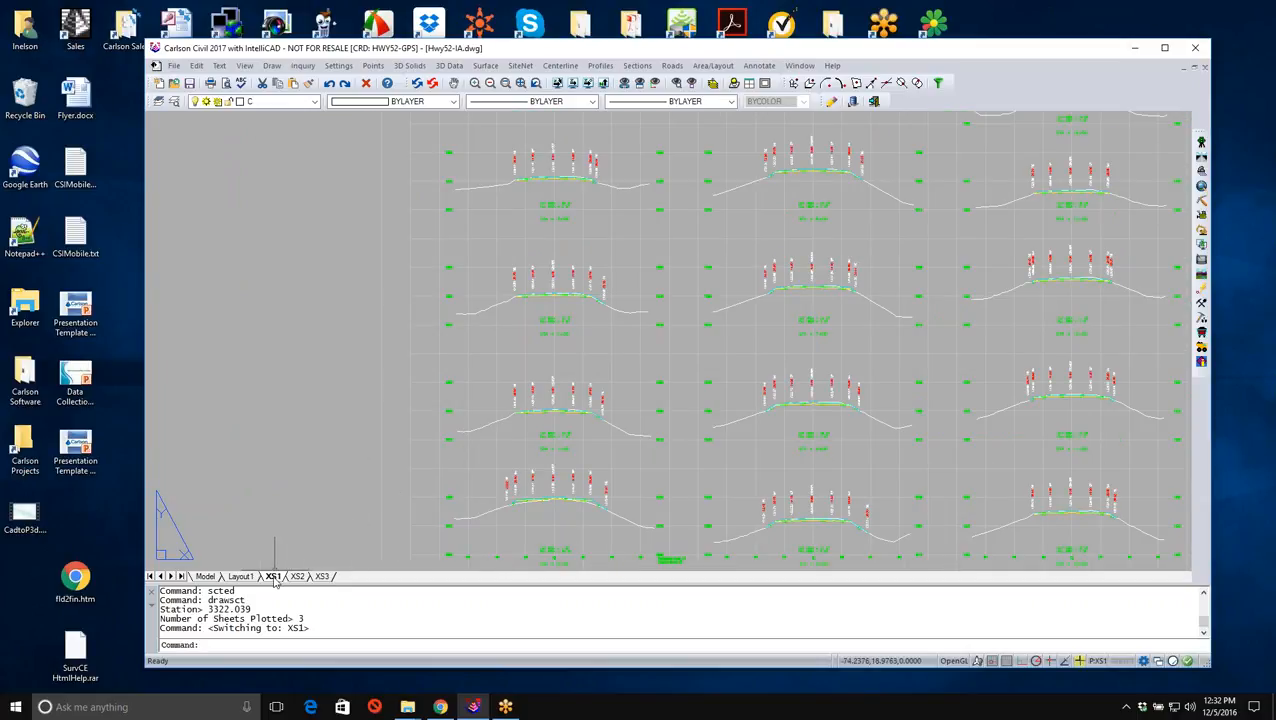
click(520, 84)
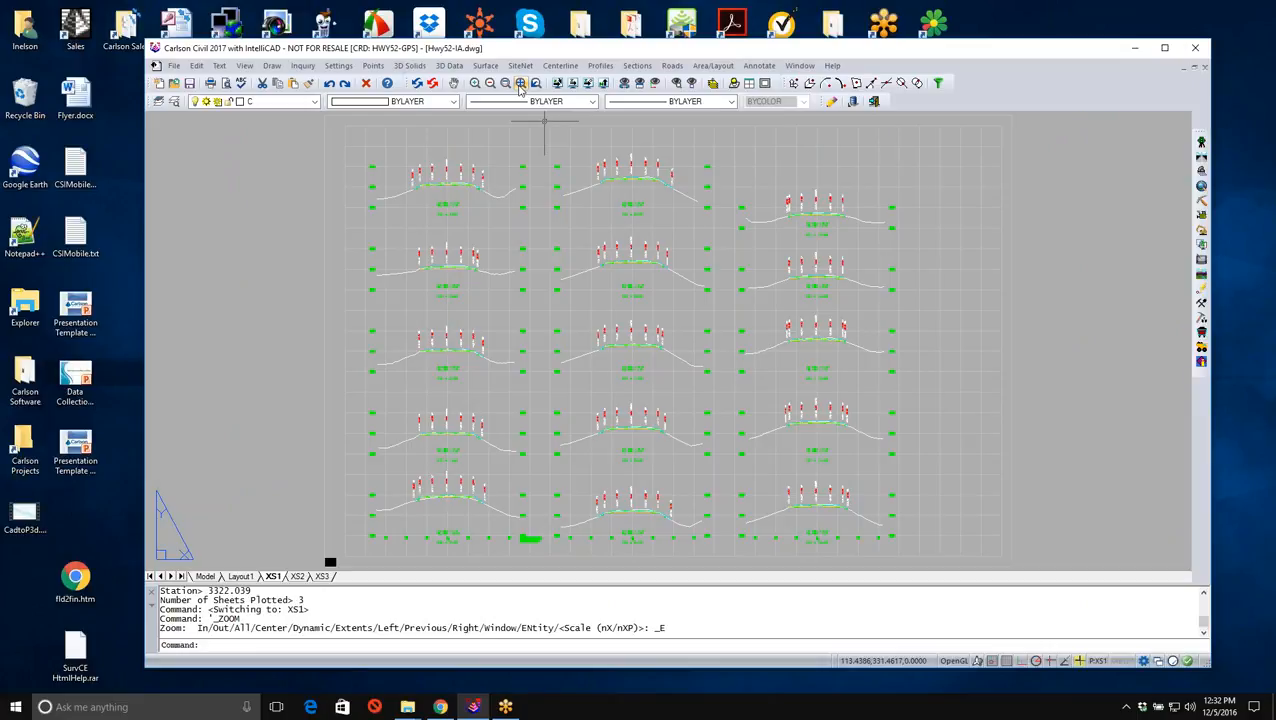
click(174, 65)
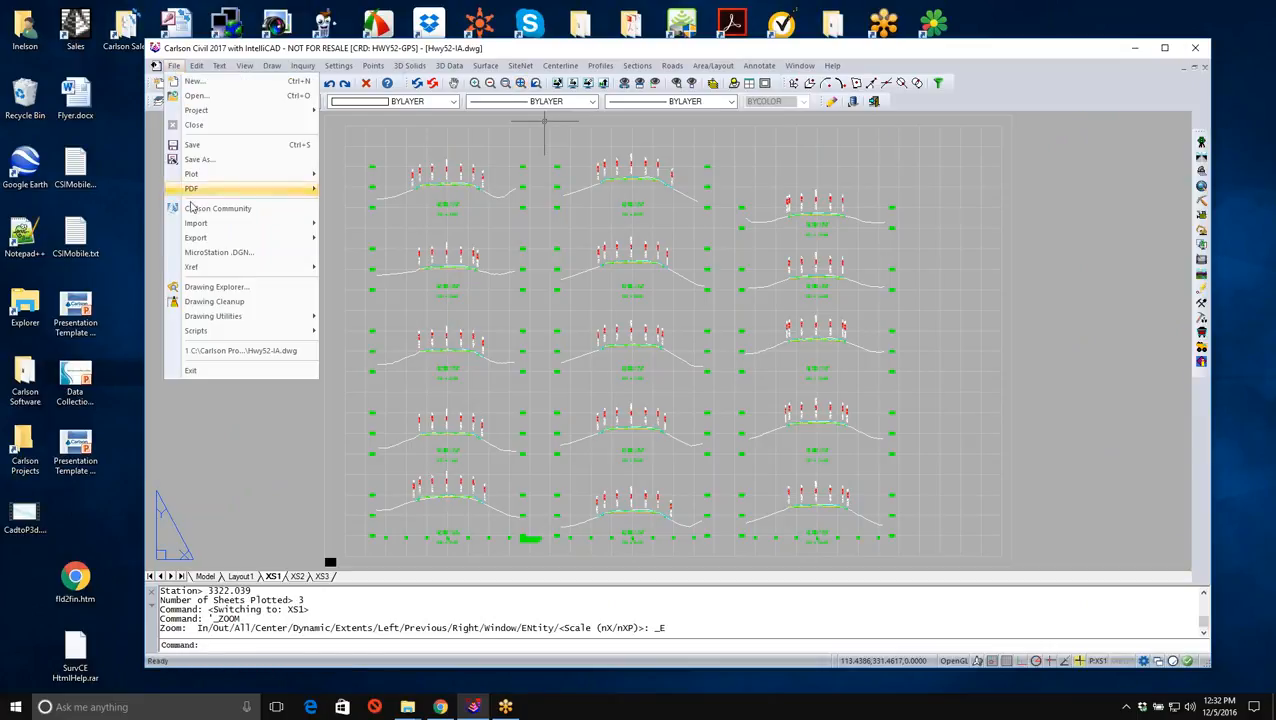
mouse_move(199, 273)
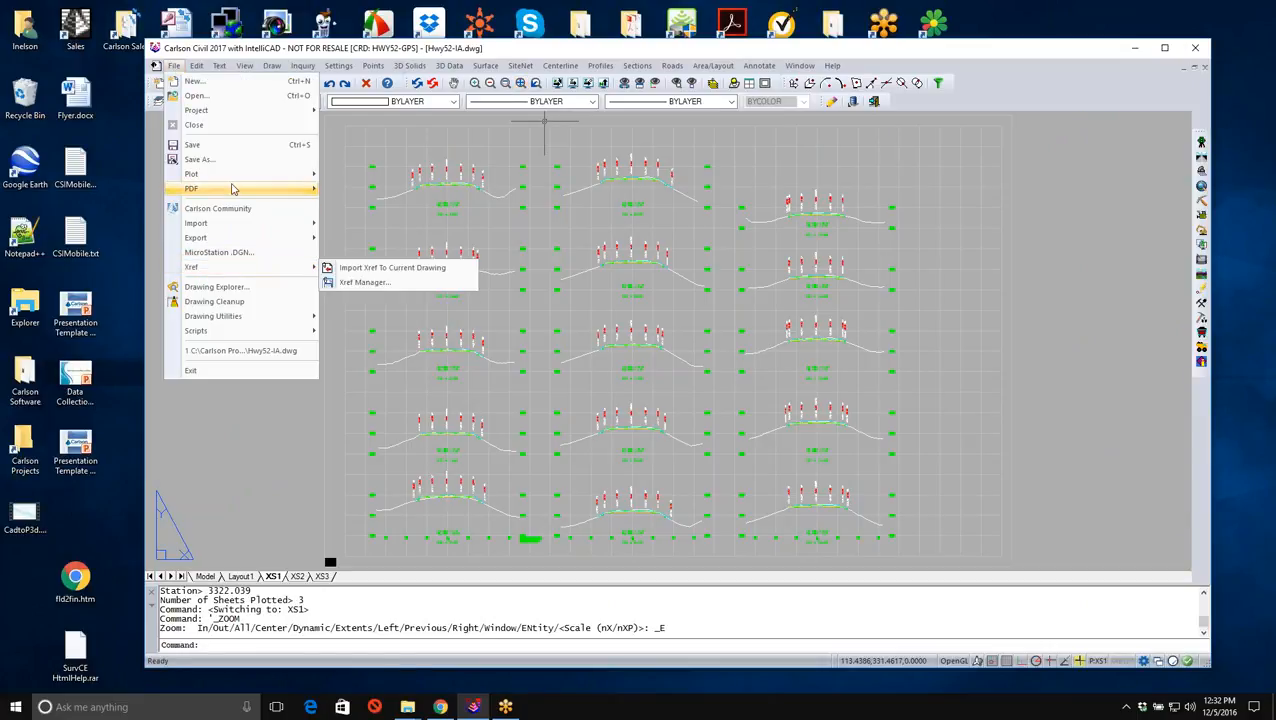
mouse_move(238, 177)
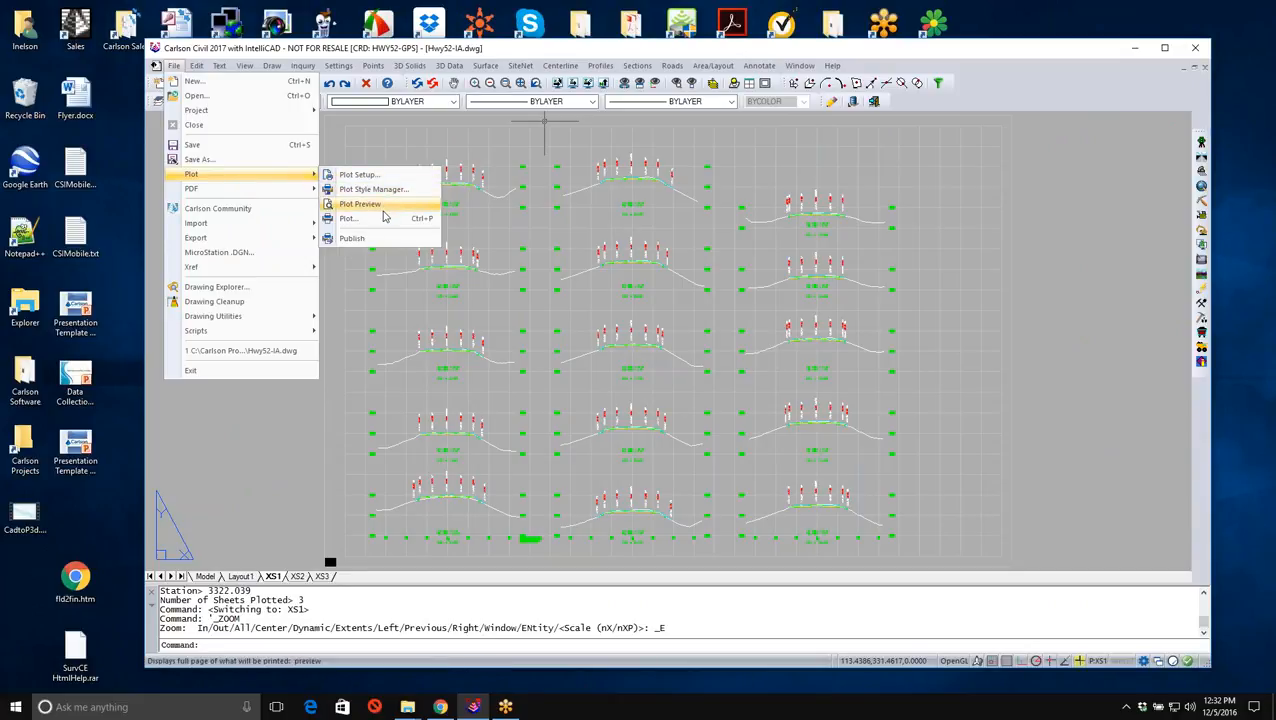
click(557, 49)
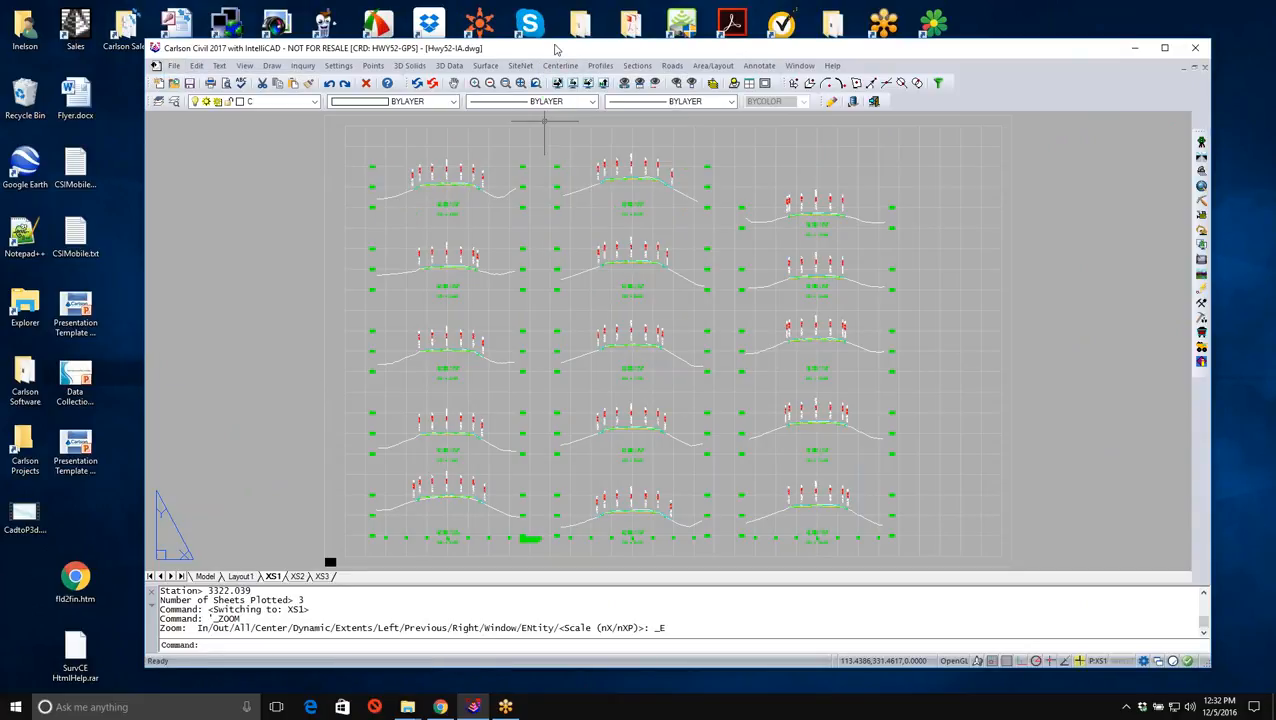